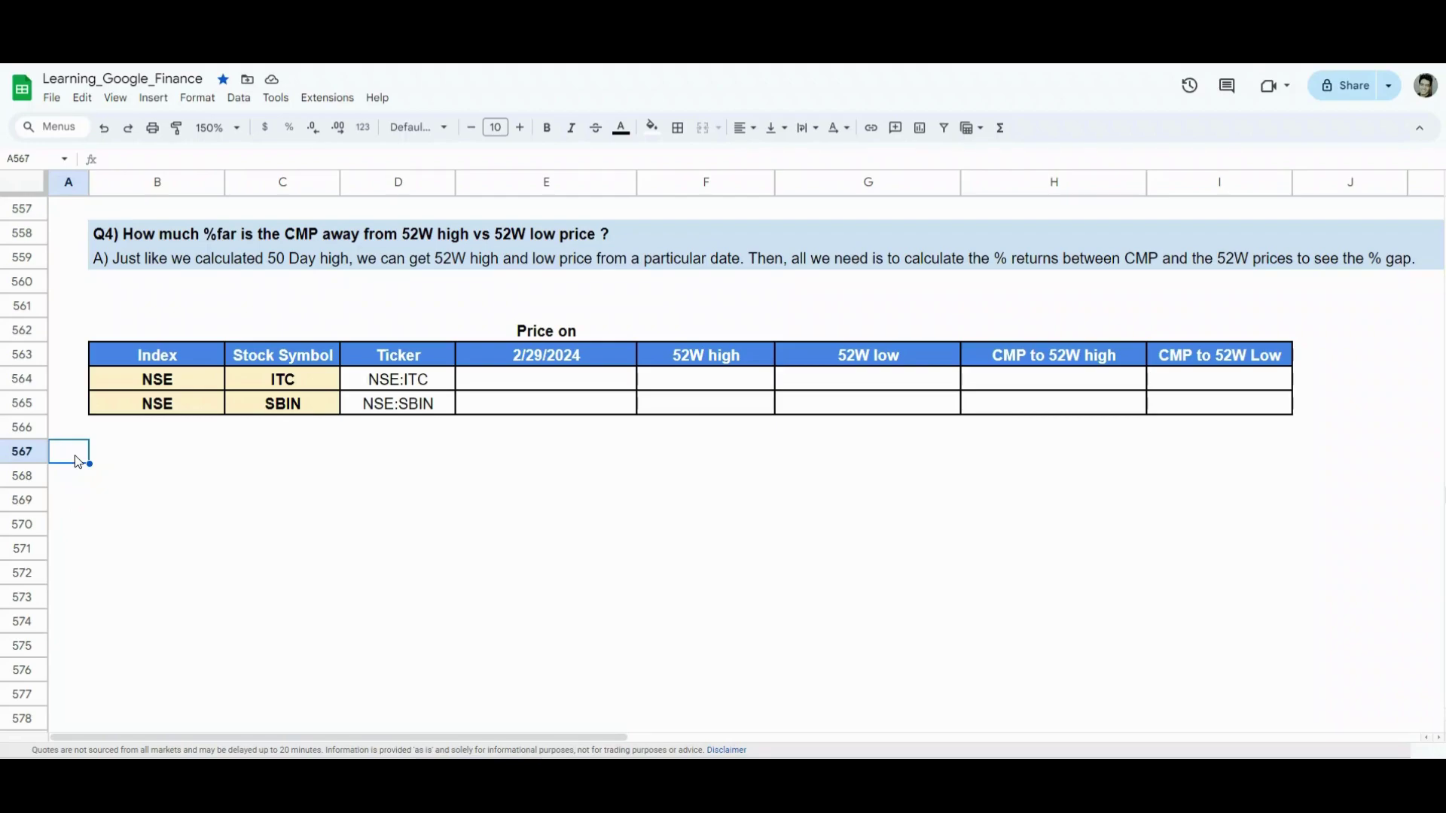
In E564, start a GOOGLEFINANCE formula on ticker $D564 with the "price" attribute.
click(500, 384)
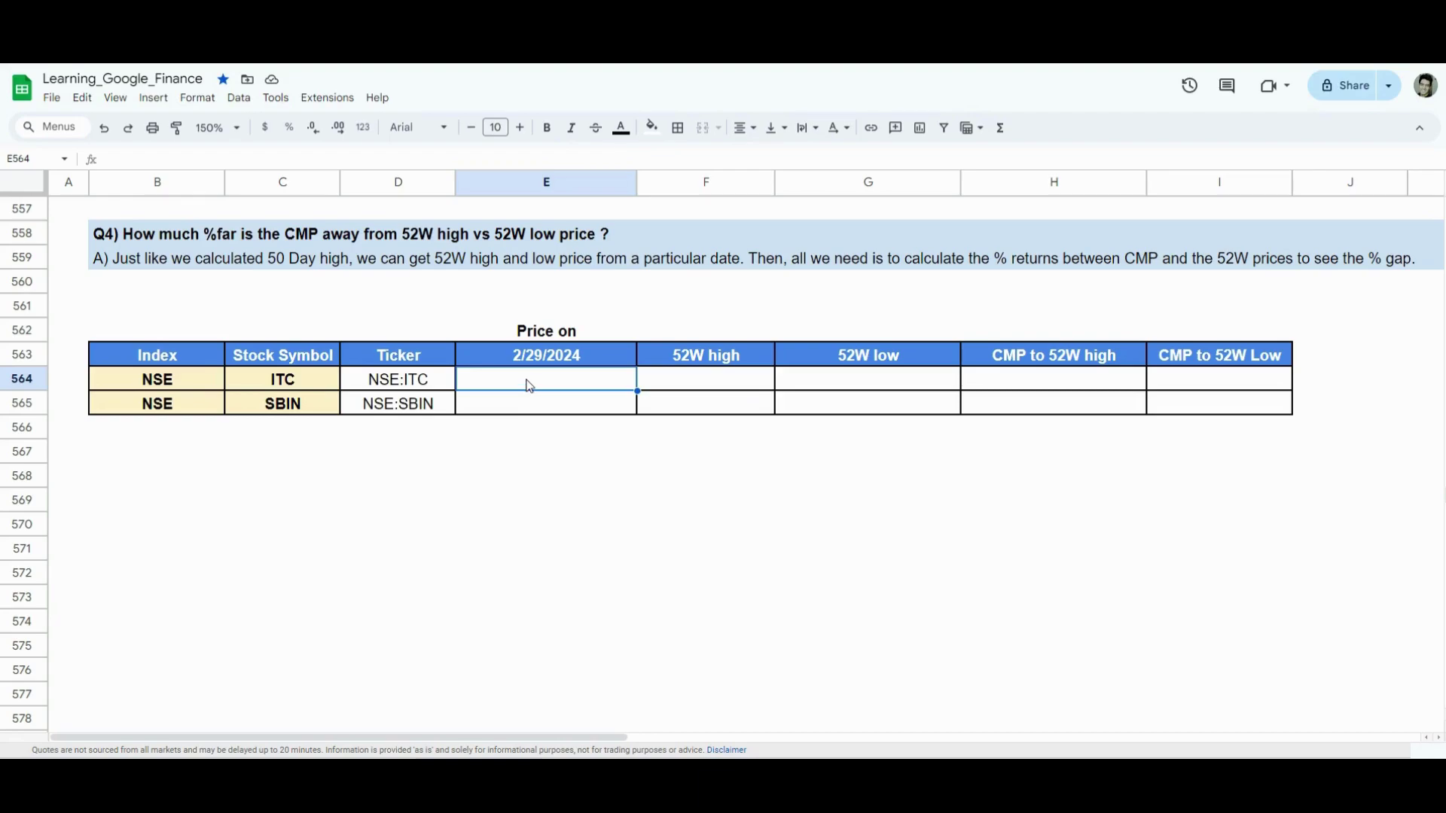
text(=goog)
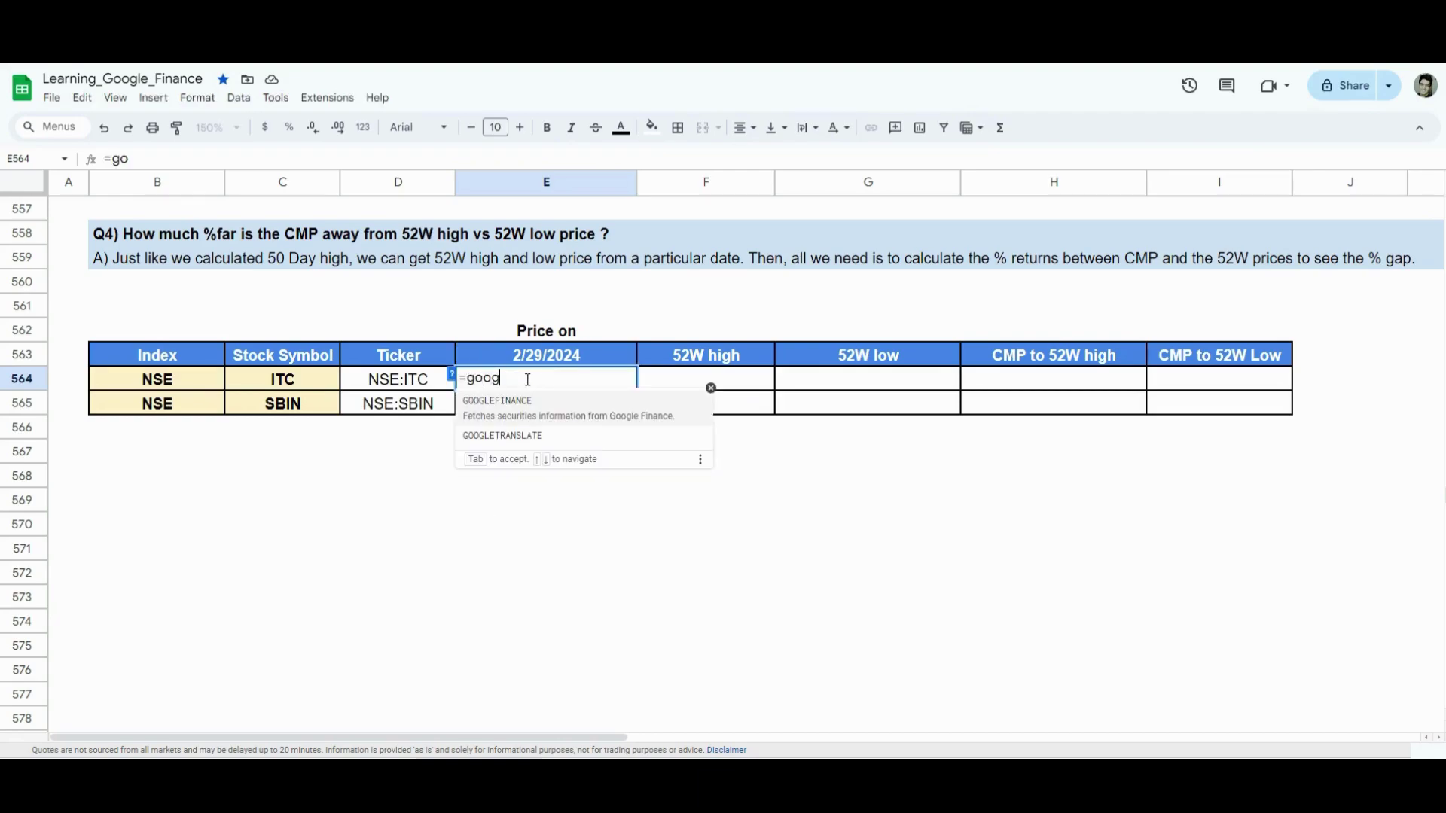
key(Tab)
key(Left)
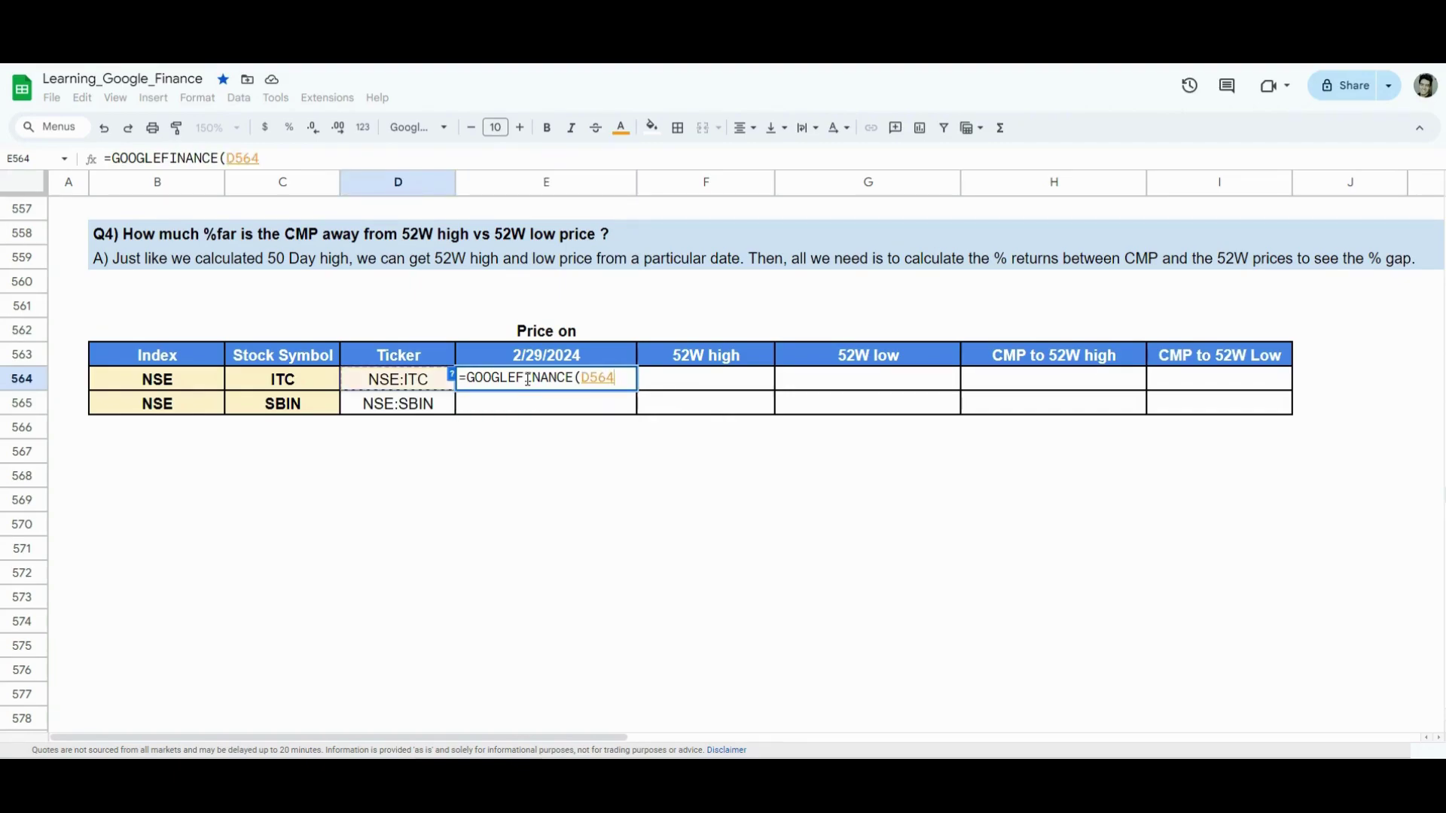
key(F4)
key(F4)
key(F4)
text(,)
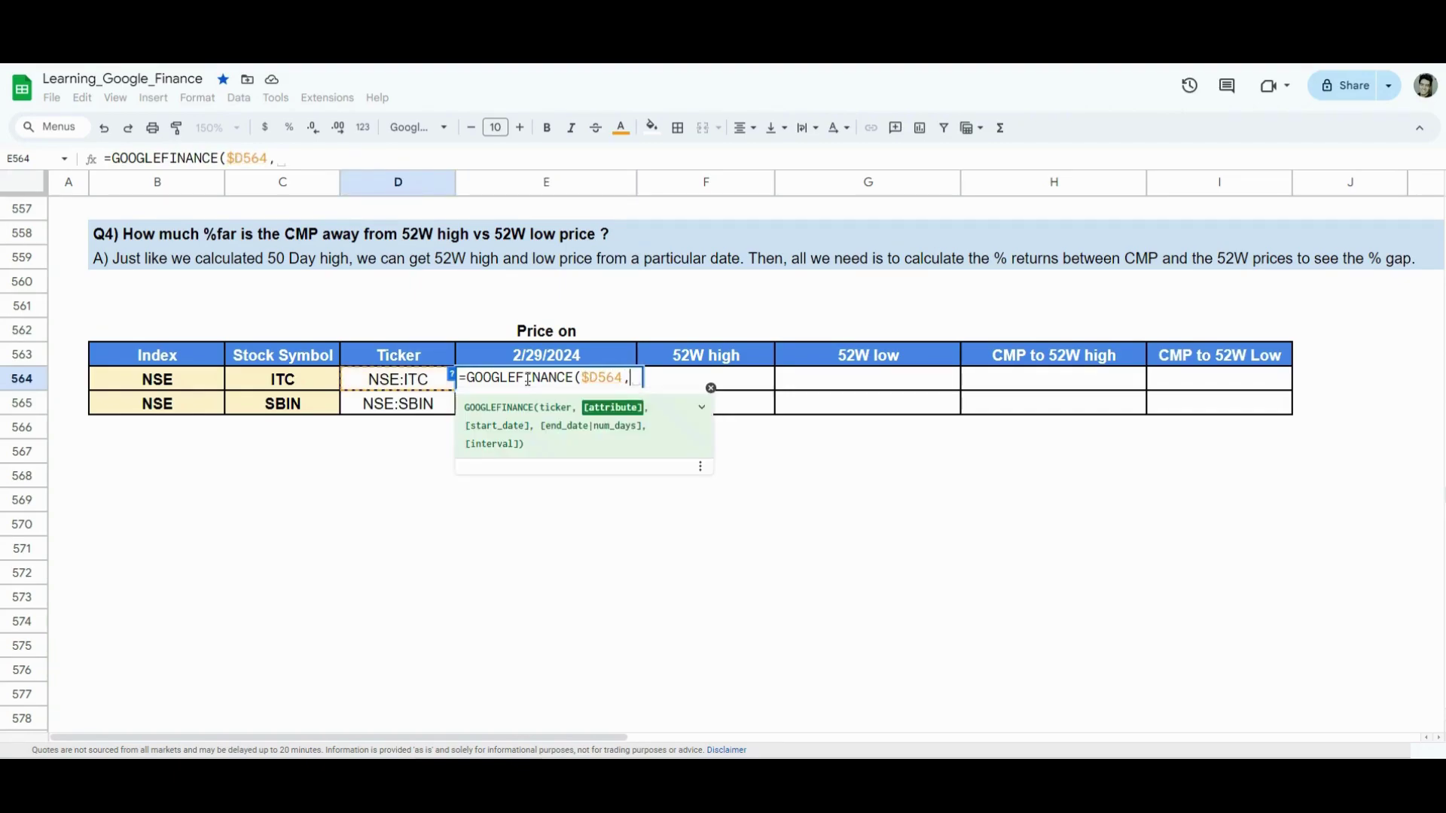
text("price",)
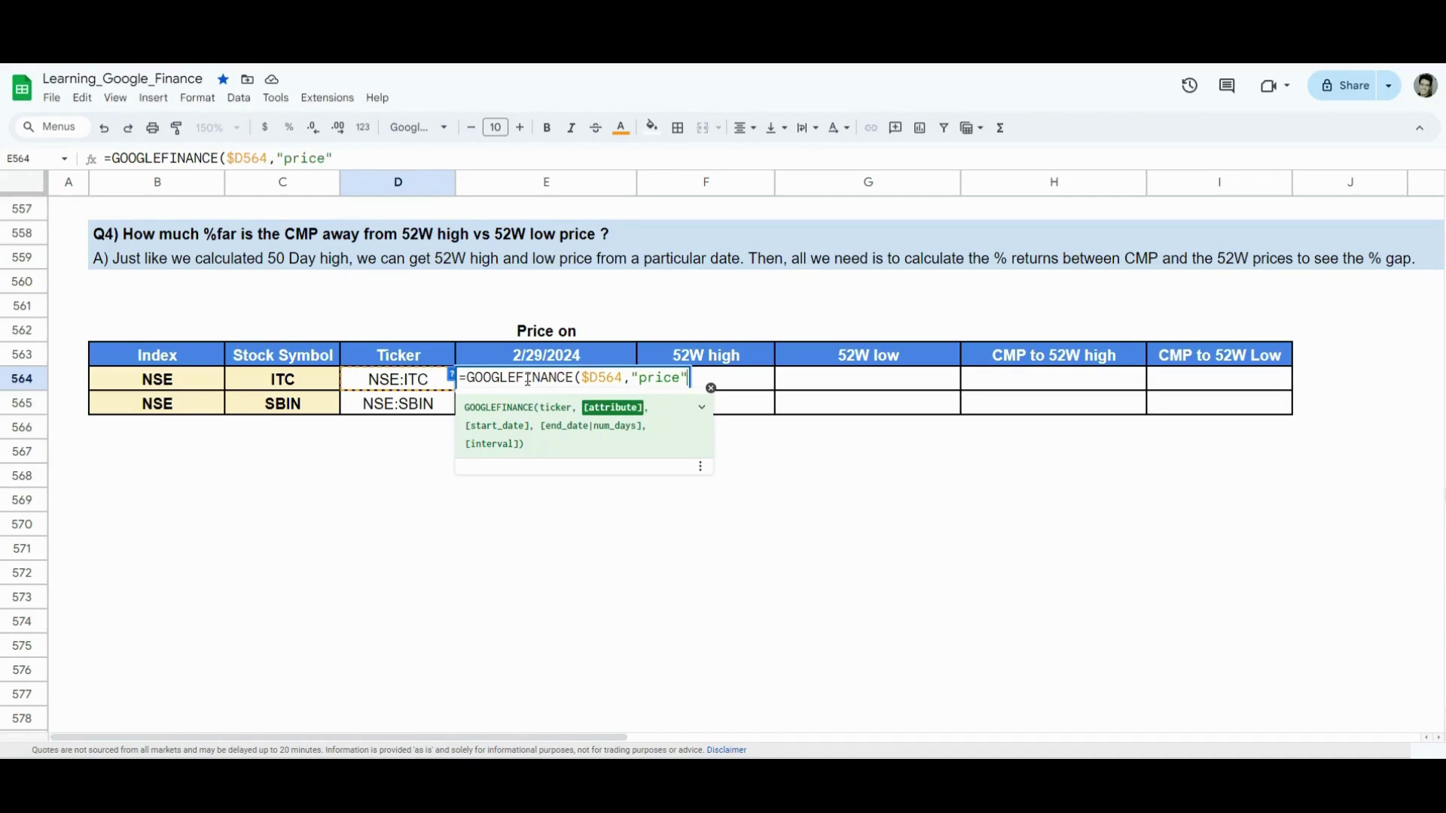
Finish it with start $E$563-1, end $E$563 and "daily", returning ITC's 406.3.
key(Up)
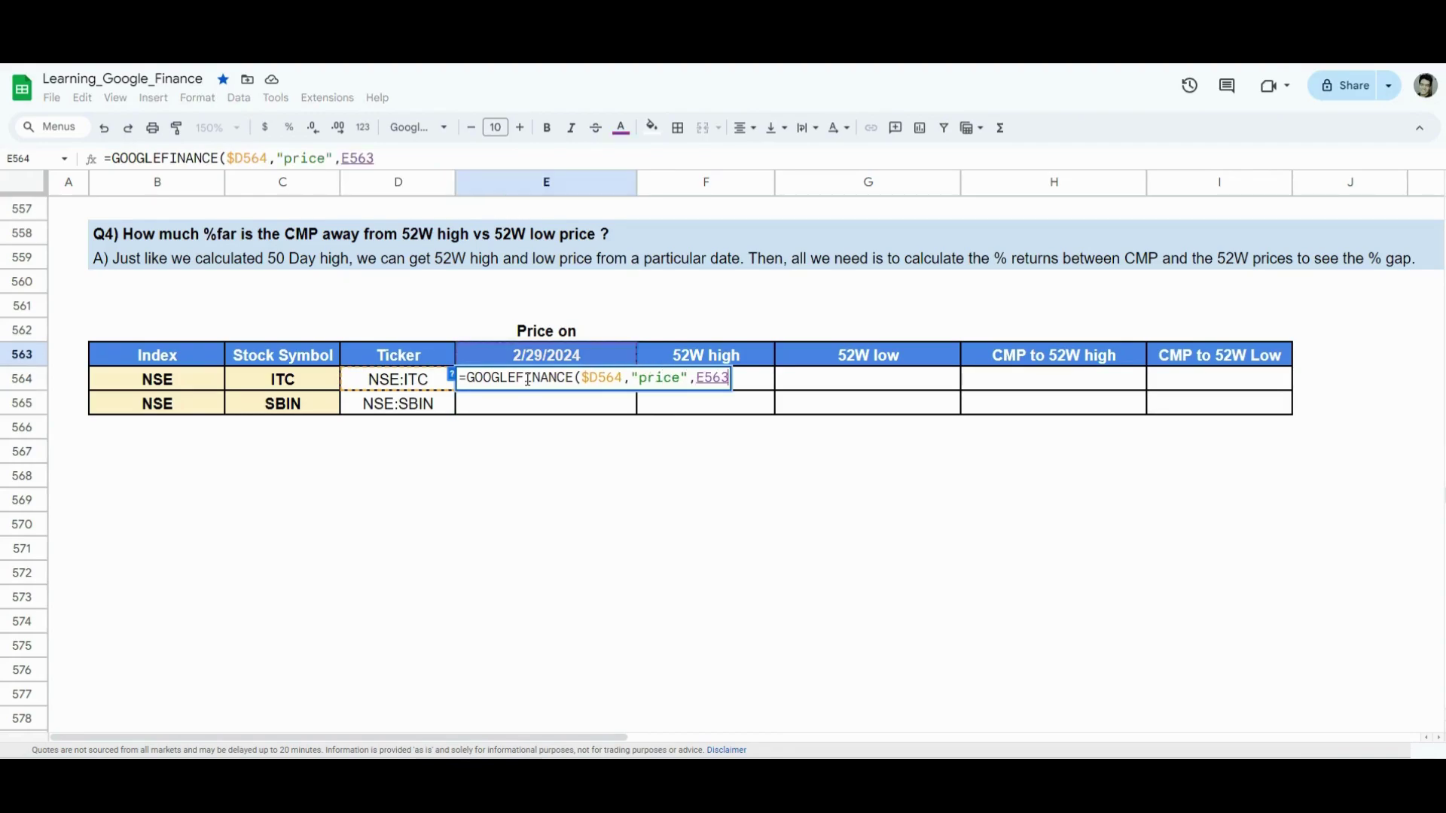
key(F4)
text(-1,)
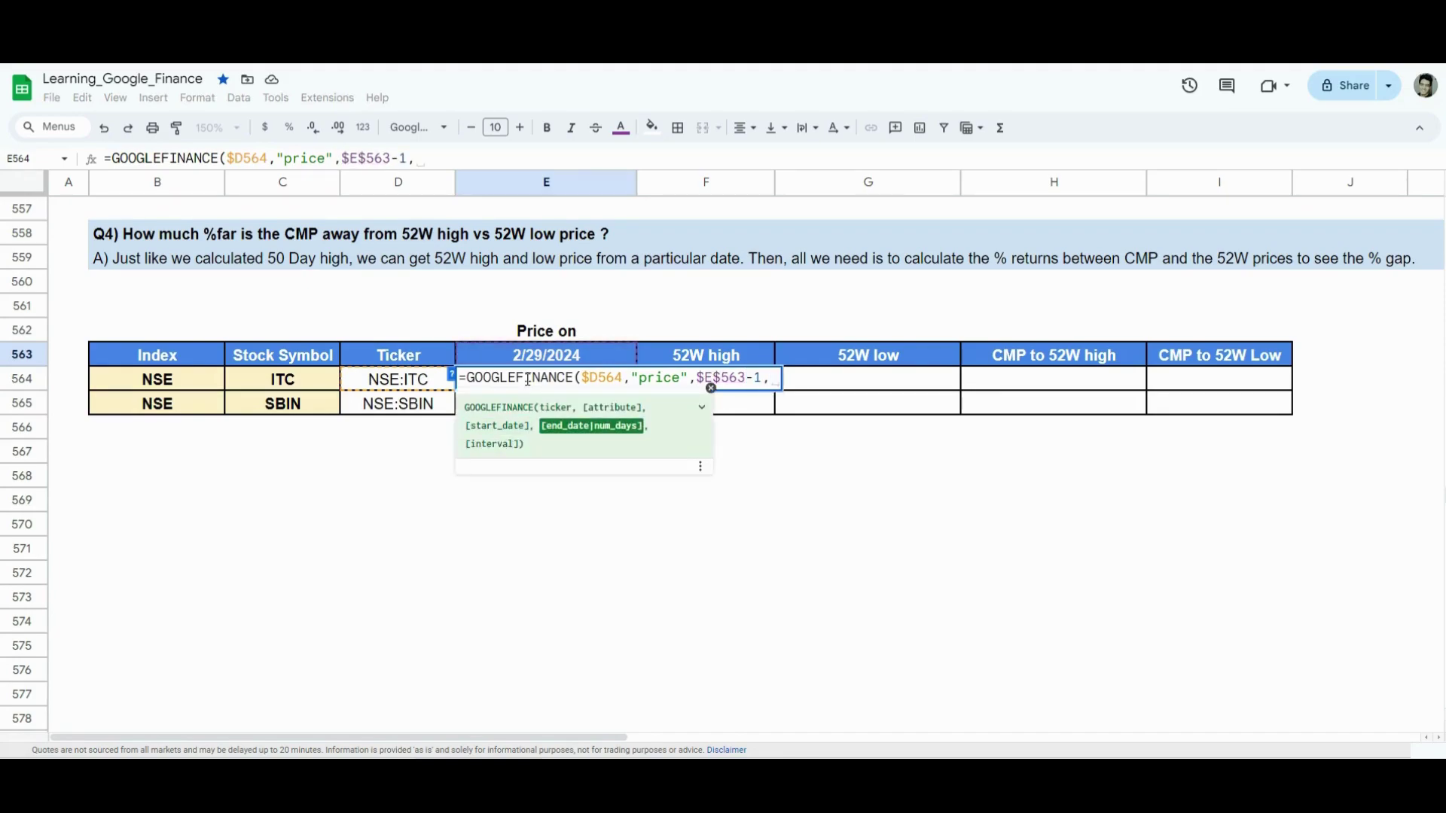
key(Up)
key(F4)
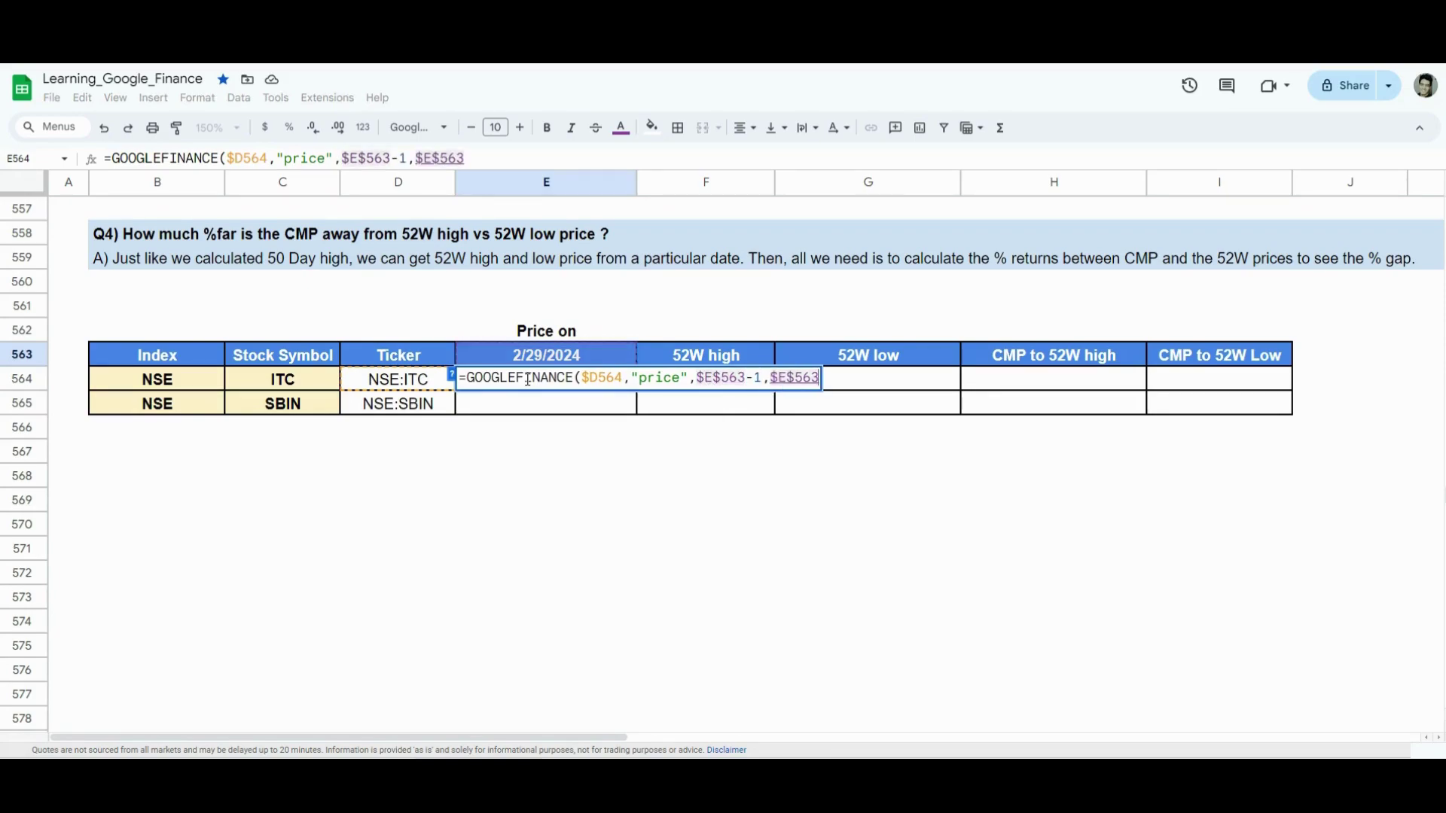
text(,)
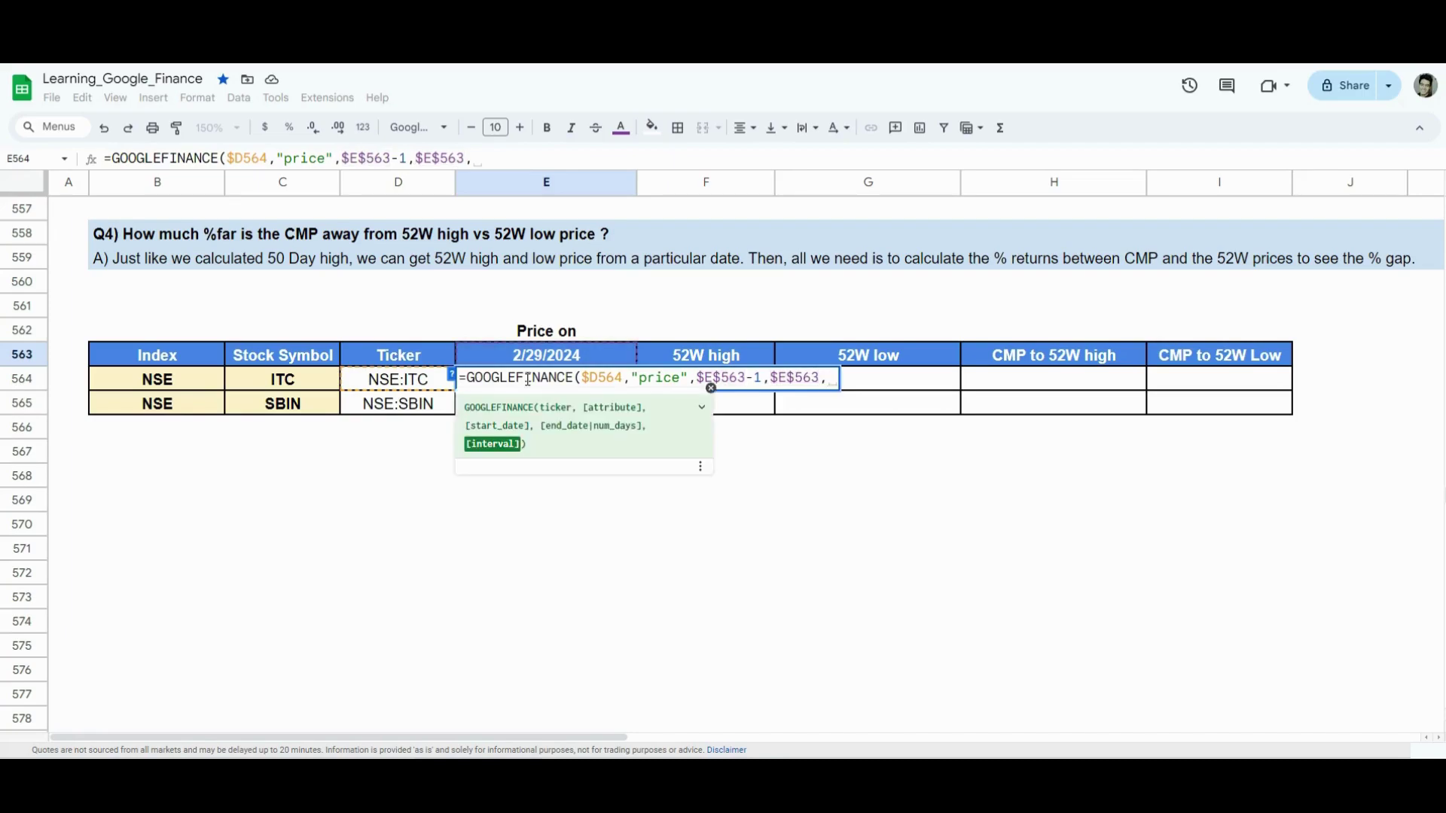
text("daily")
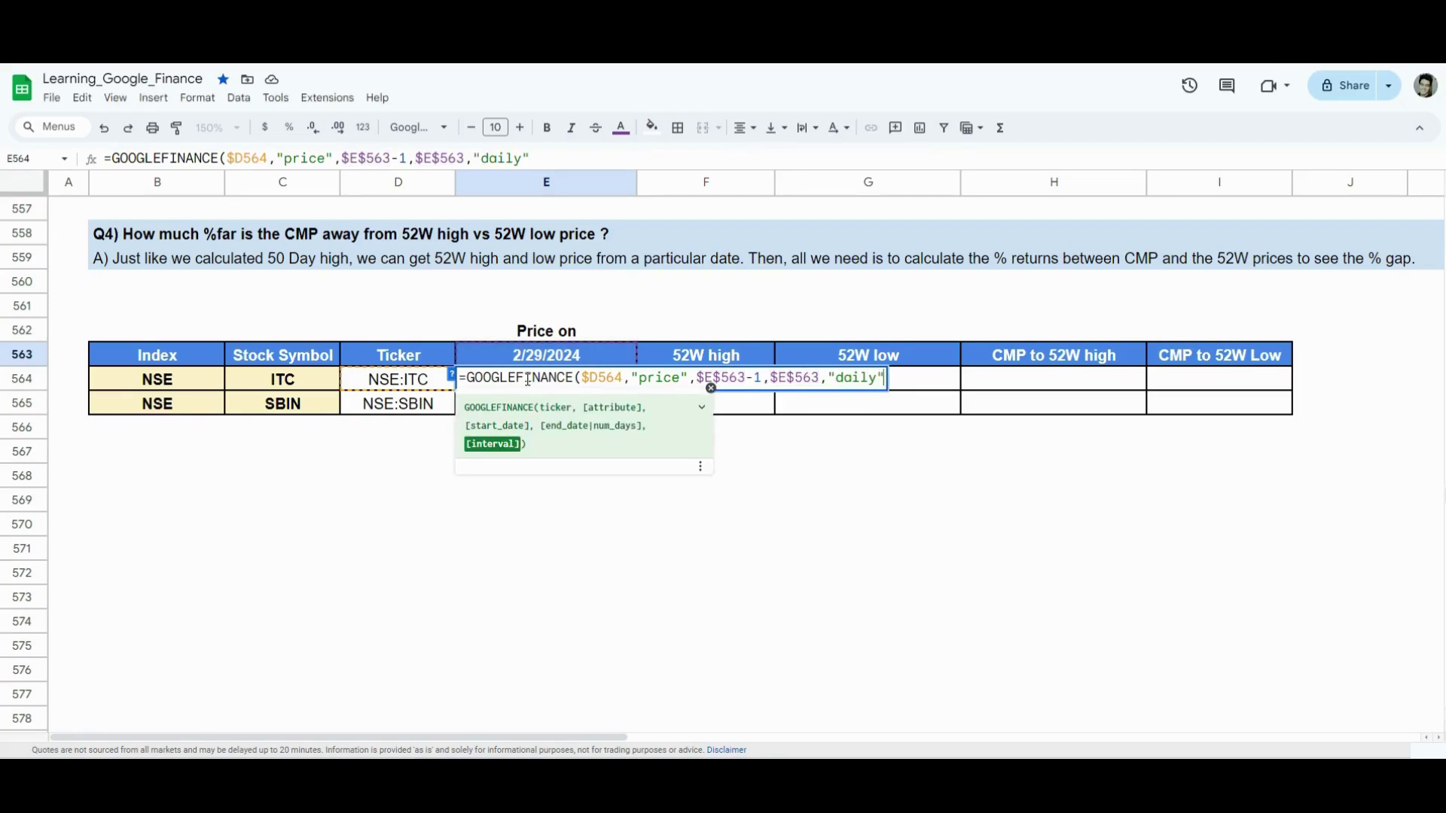
text())
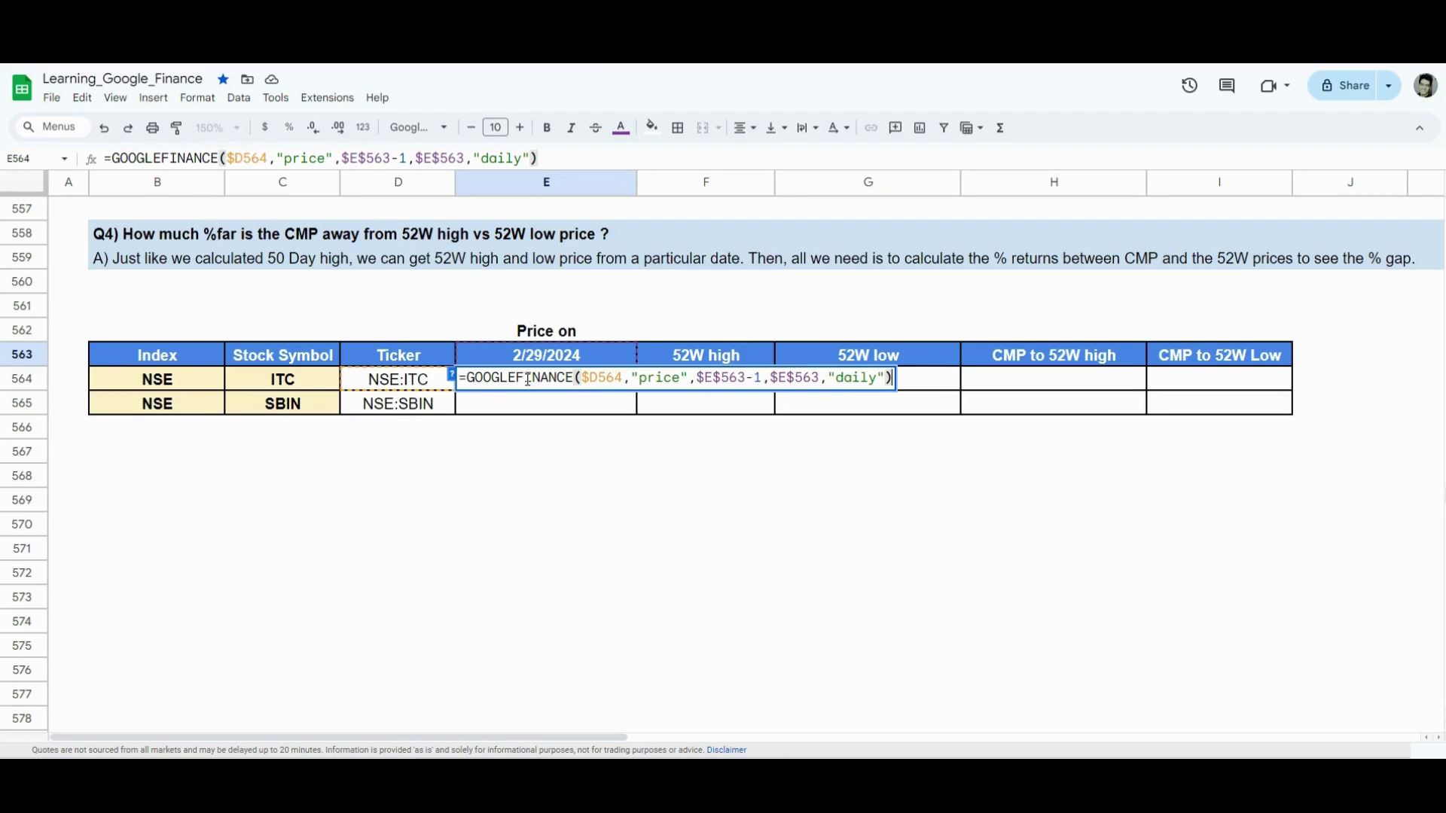
key(Return)
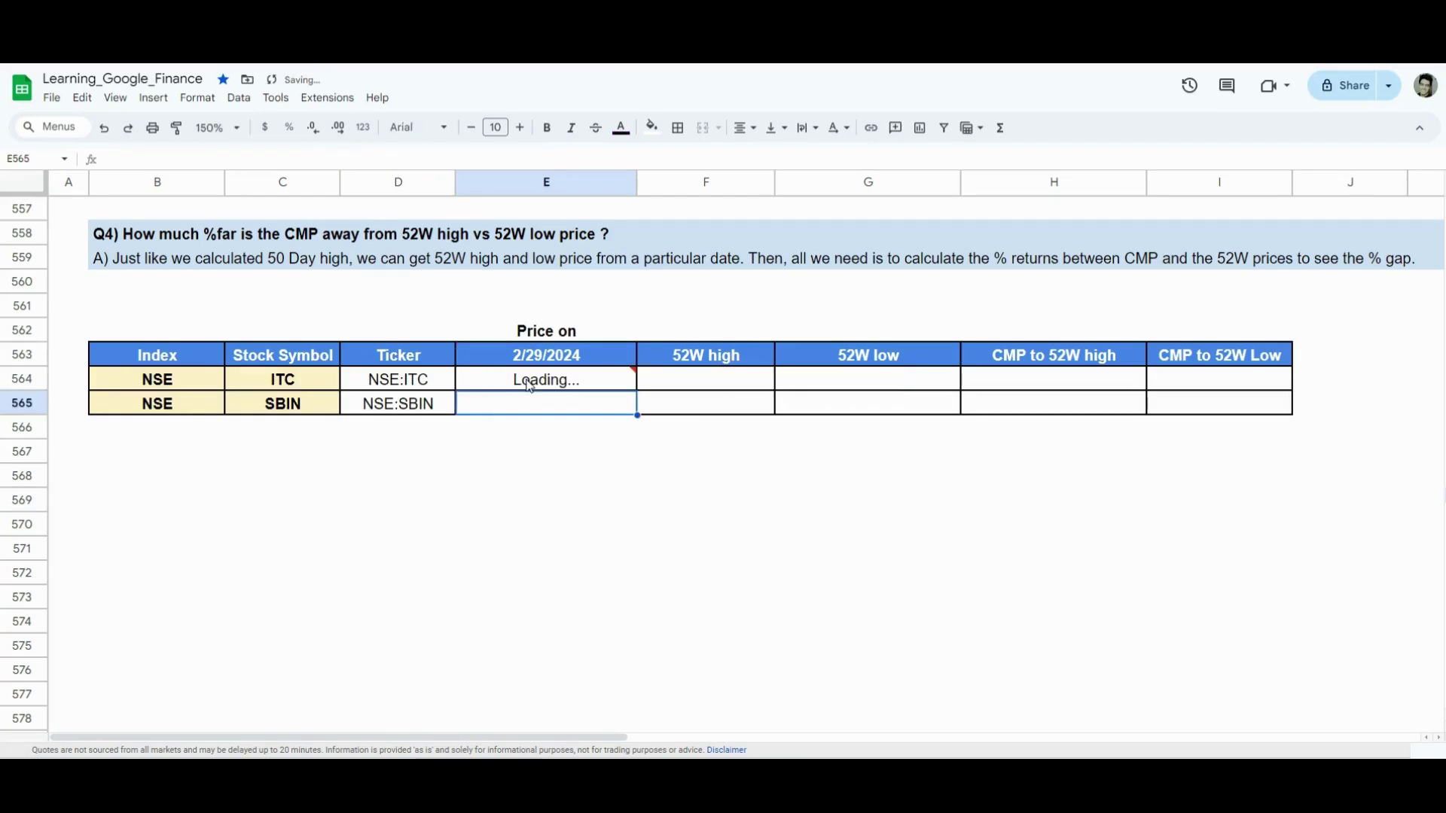
click(529, 385)
Inspect the spilled Date/Close output showing the 406.3 close, then return to E564.
key(shift+Down)
key(shift+Right)
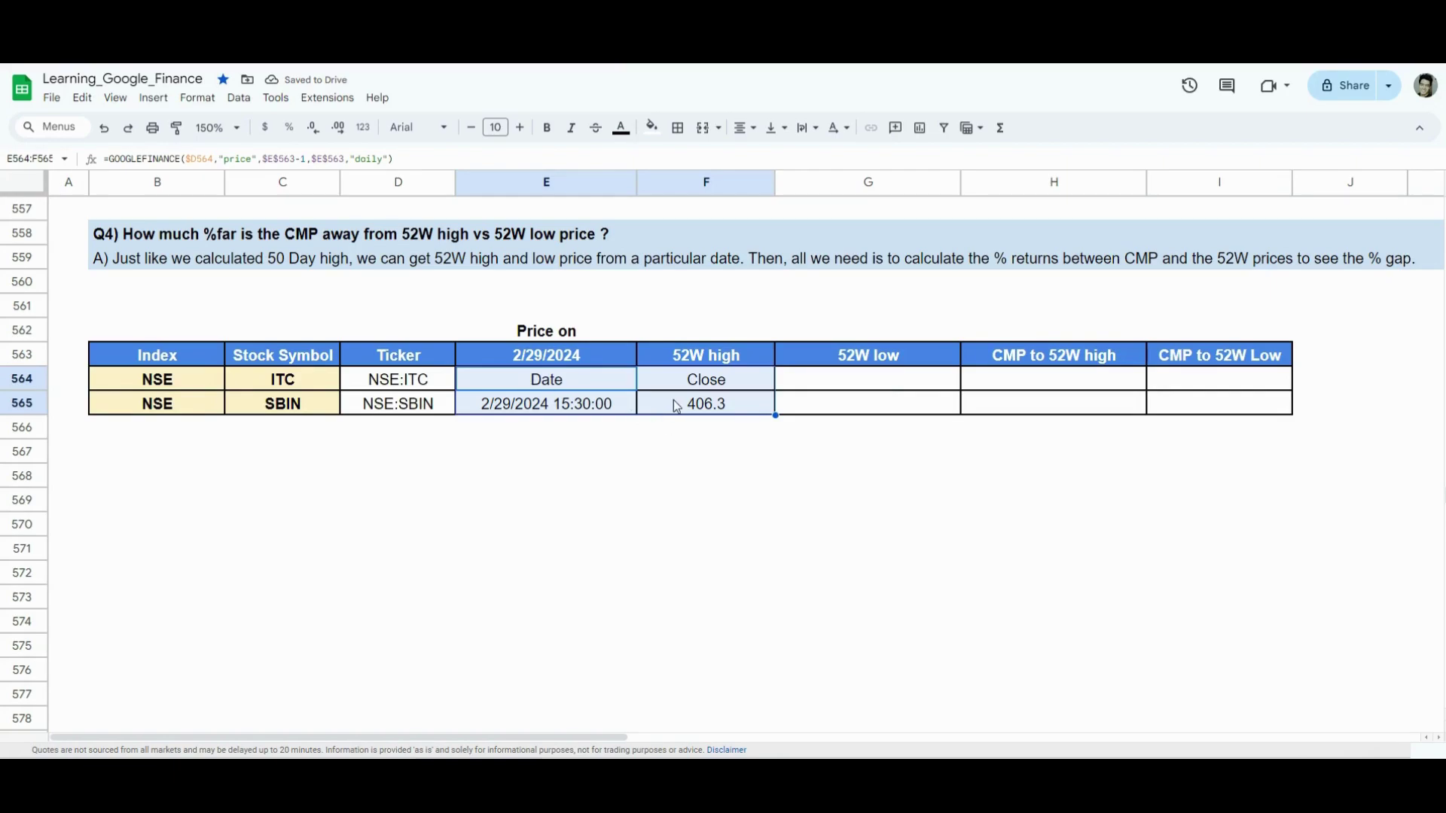
click(704, 403)
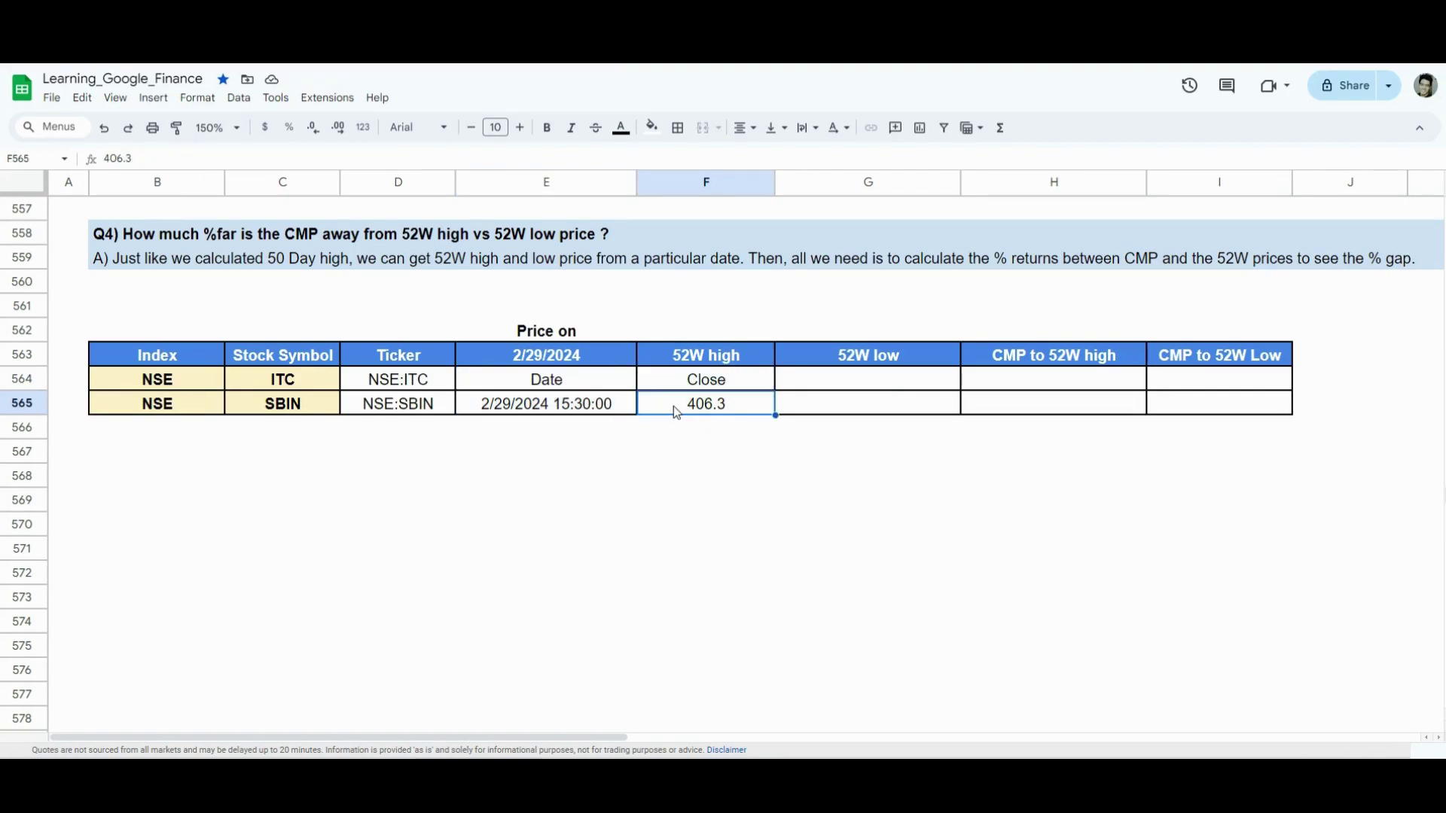
click(576, 401)
click(504, 378)
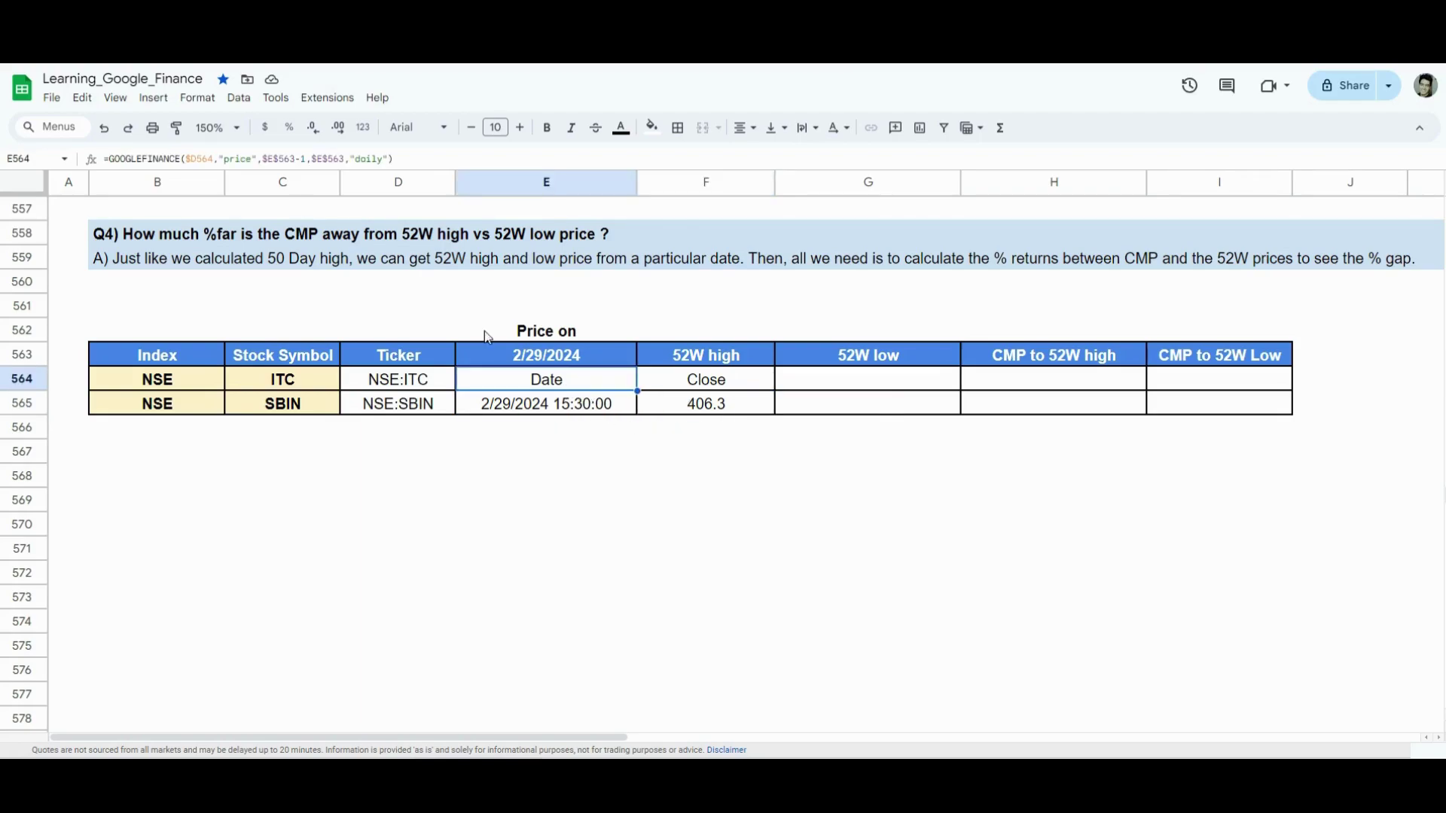
Wrap E564's formula in INDEX(…,2,2) so it shows only 406.3.
click(111, 159)
text(INDEX()
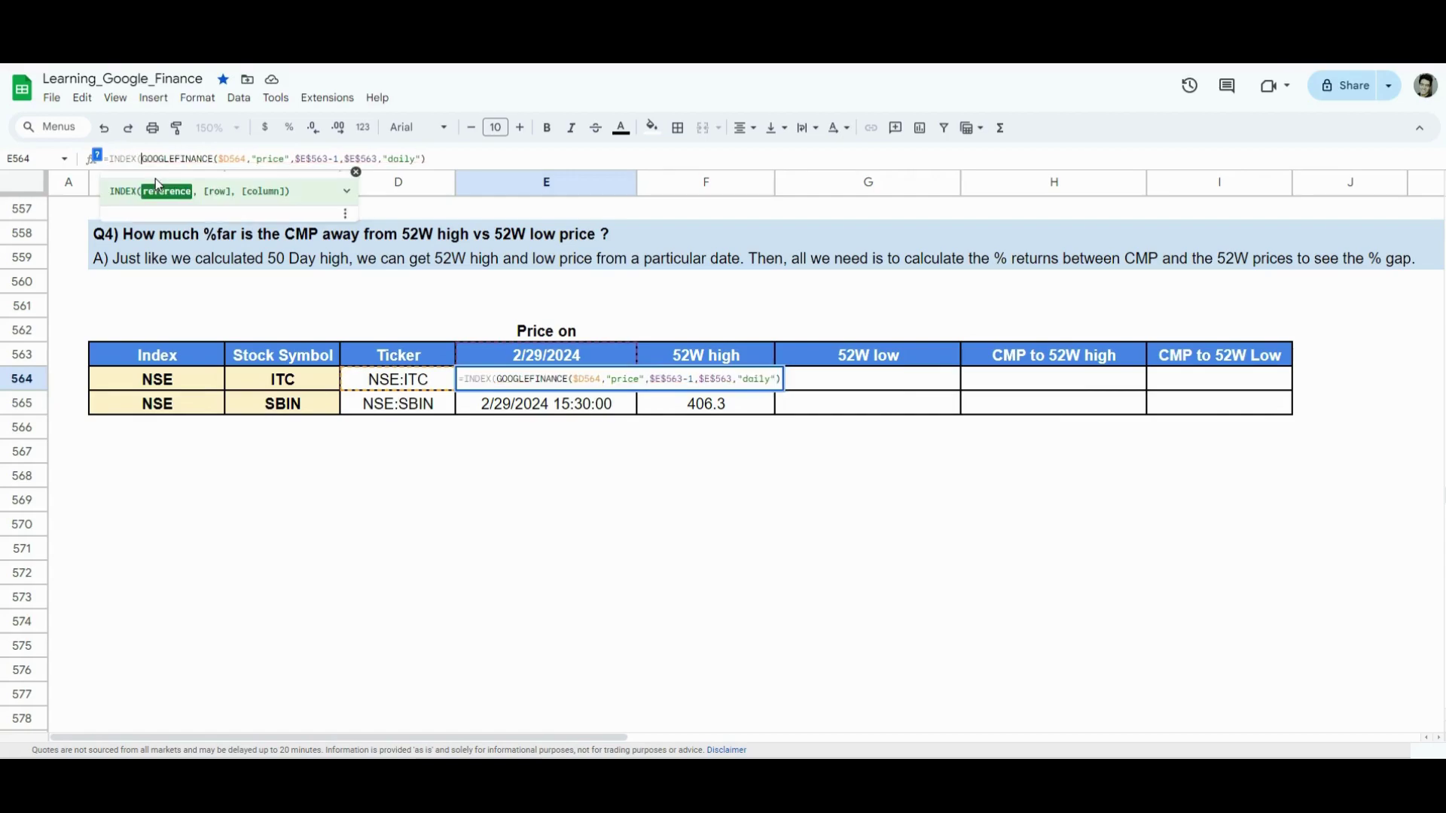
click(448, 157)
text(),2,2))
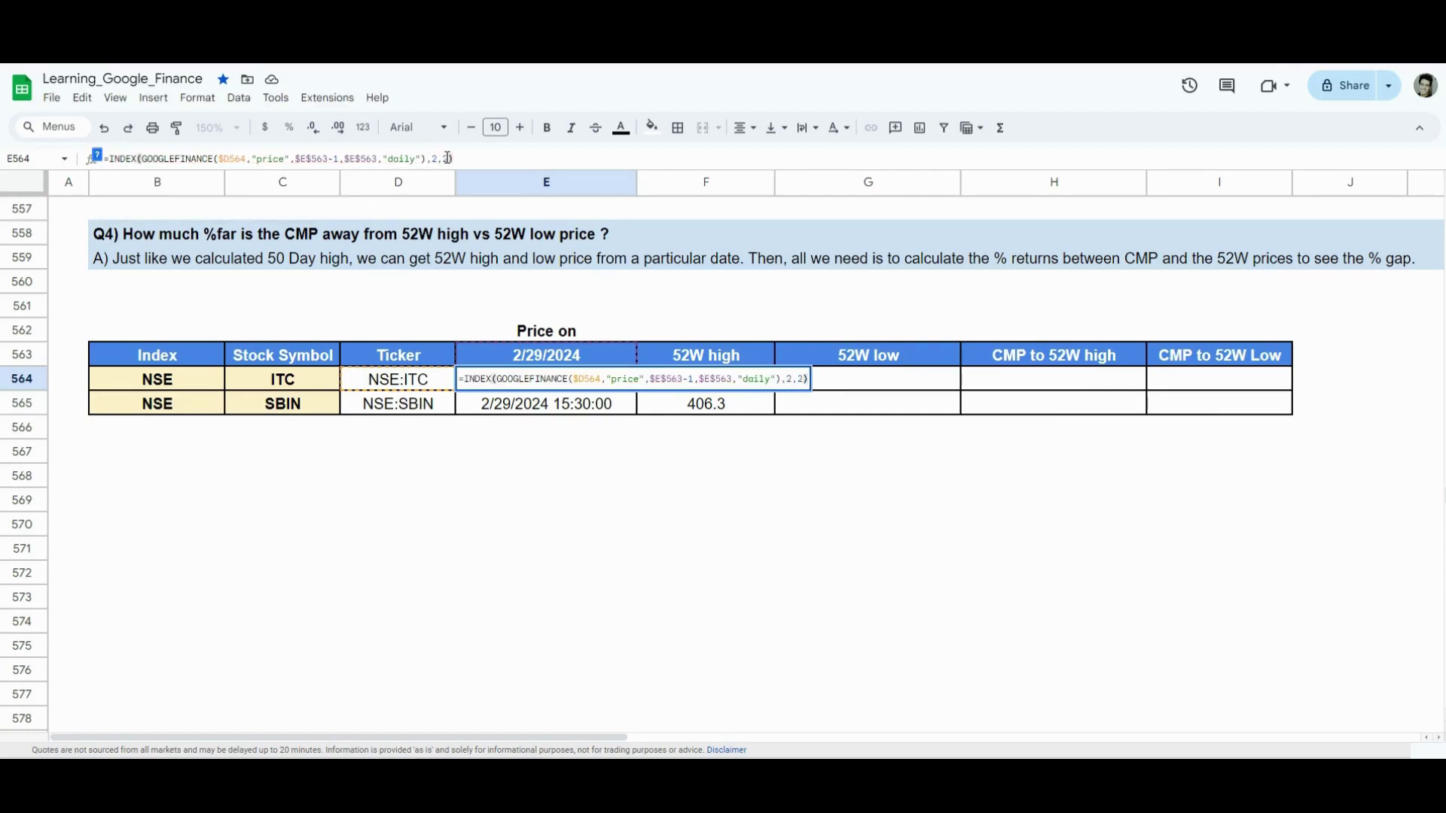
key(Return)
Copy the price formula into E565, giving SBIN's 748.1.
key(Up)
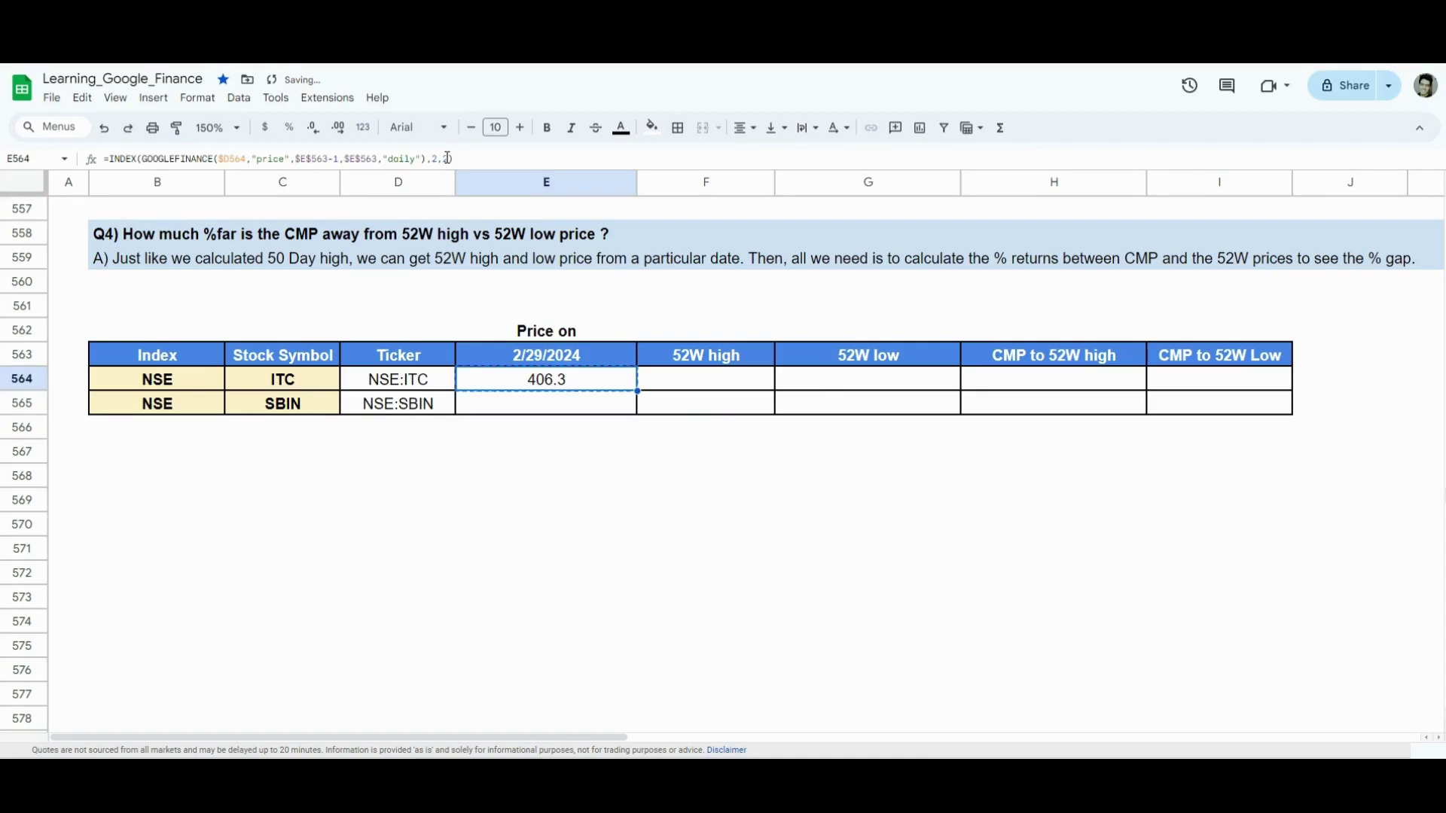
key(Down)
key(ctrl+v)
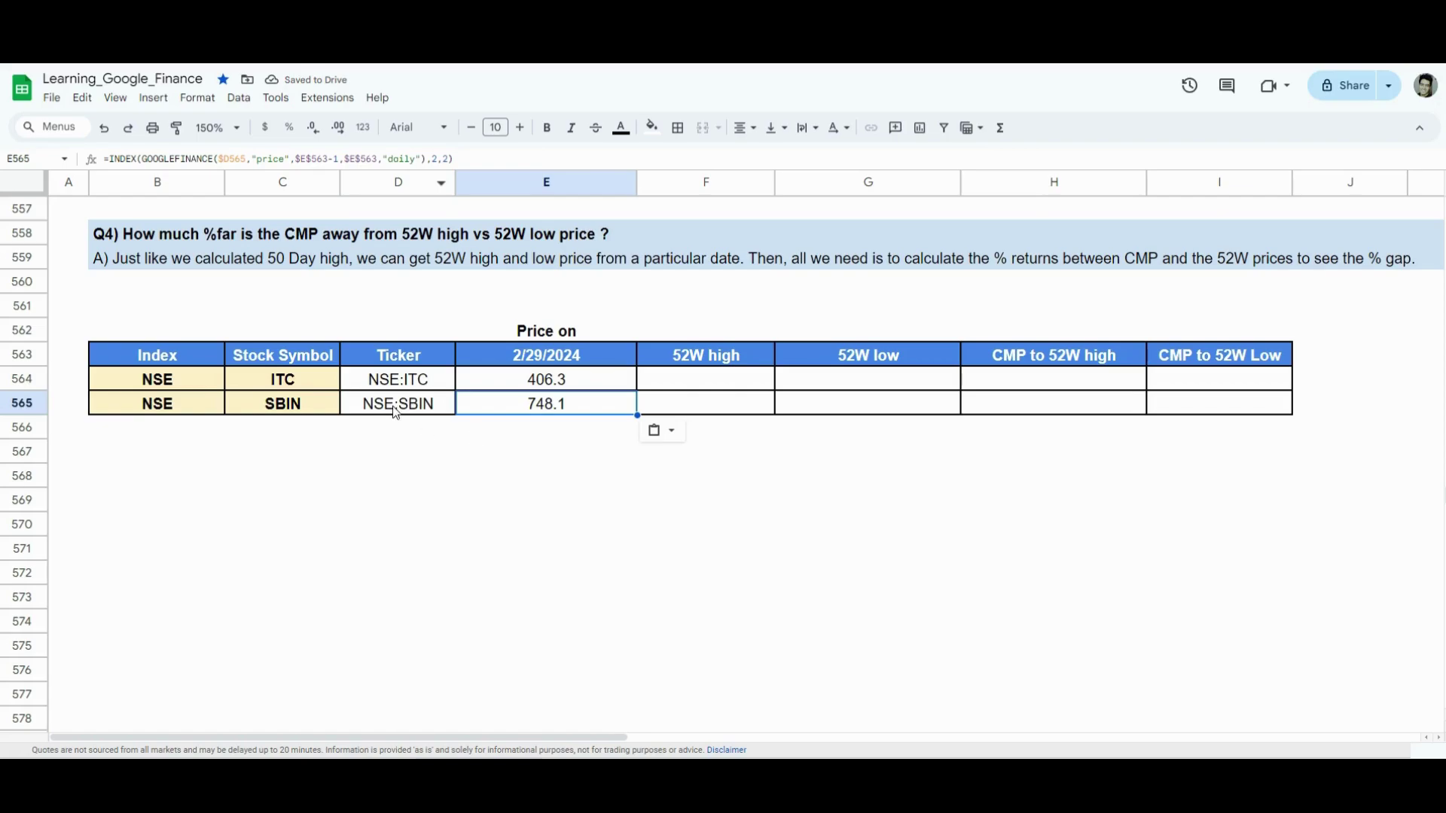
Review the D564 and E564 formulas and copy the inner GOOGLEFINANCE call.
click(501, 378)
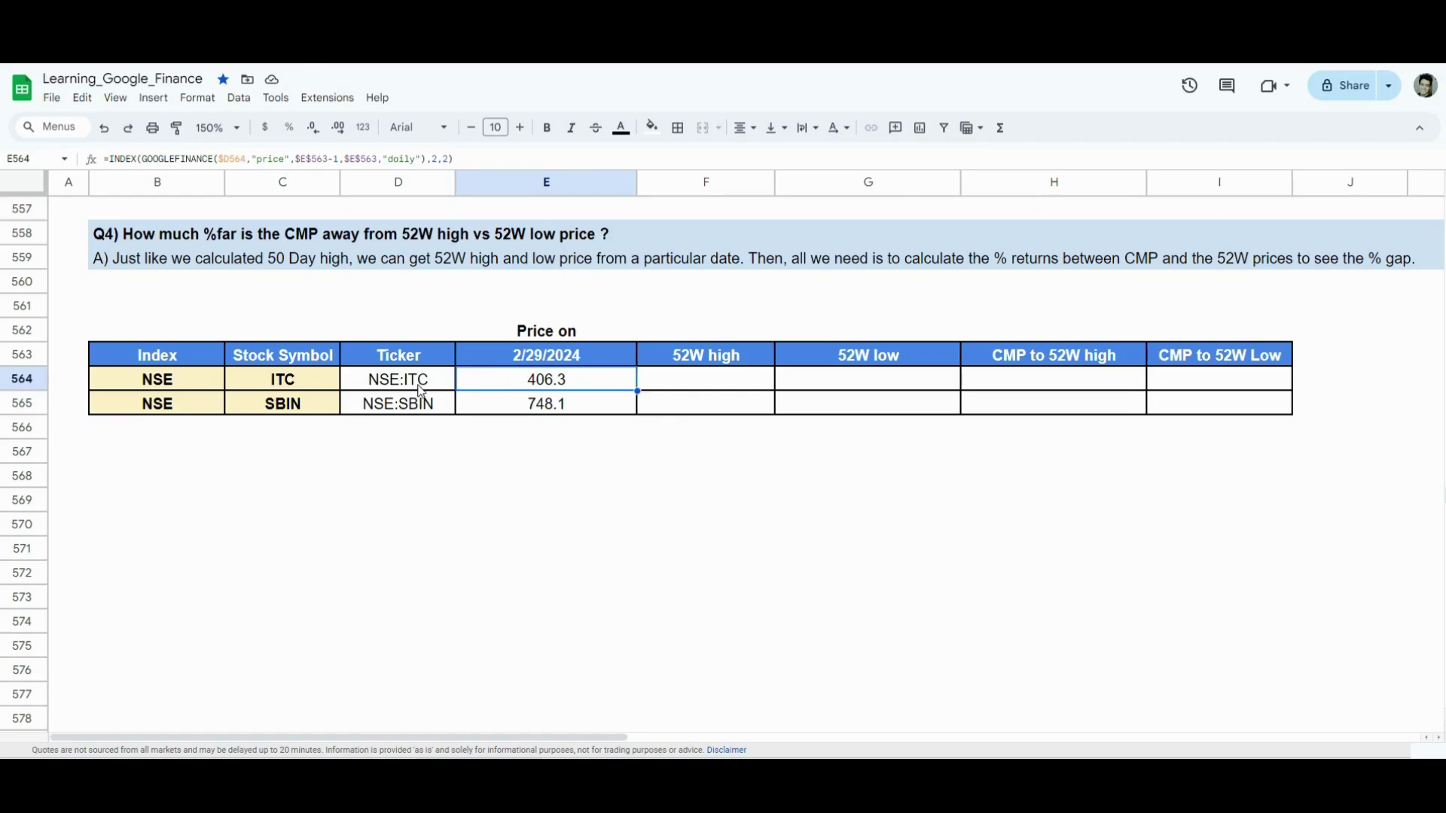
click(437, 381)
key(Right)
key(Right)
key(Left)
drag(426, 159, 144, 160)
key(ctrl+c)
Paste the GOOGLEFINANCE price formula into F564 as a new formula.
click(710, 384)
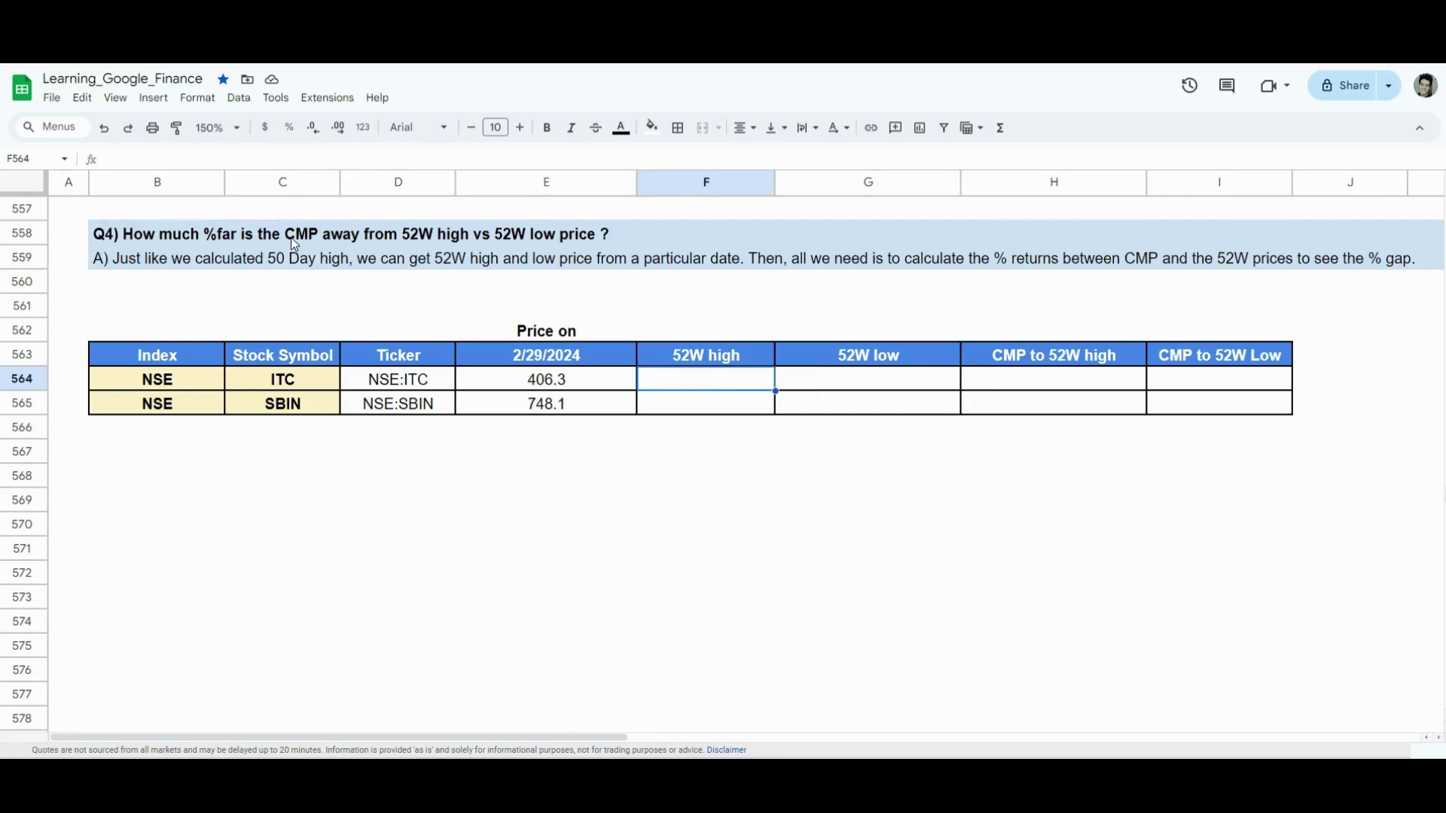
text(=)
key(ctrl+v)
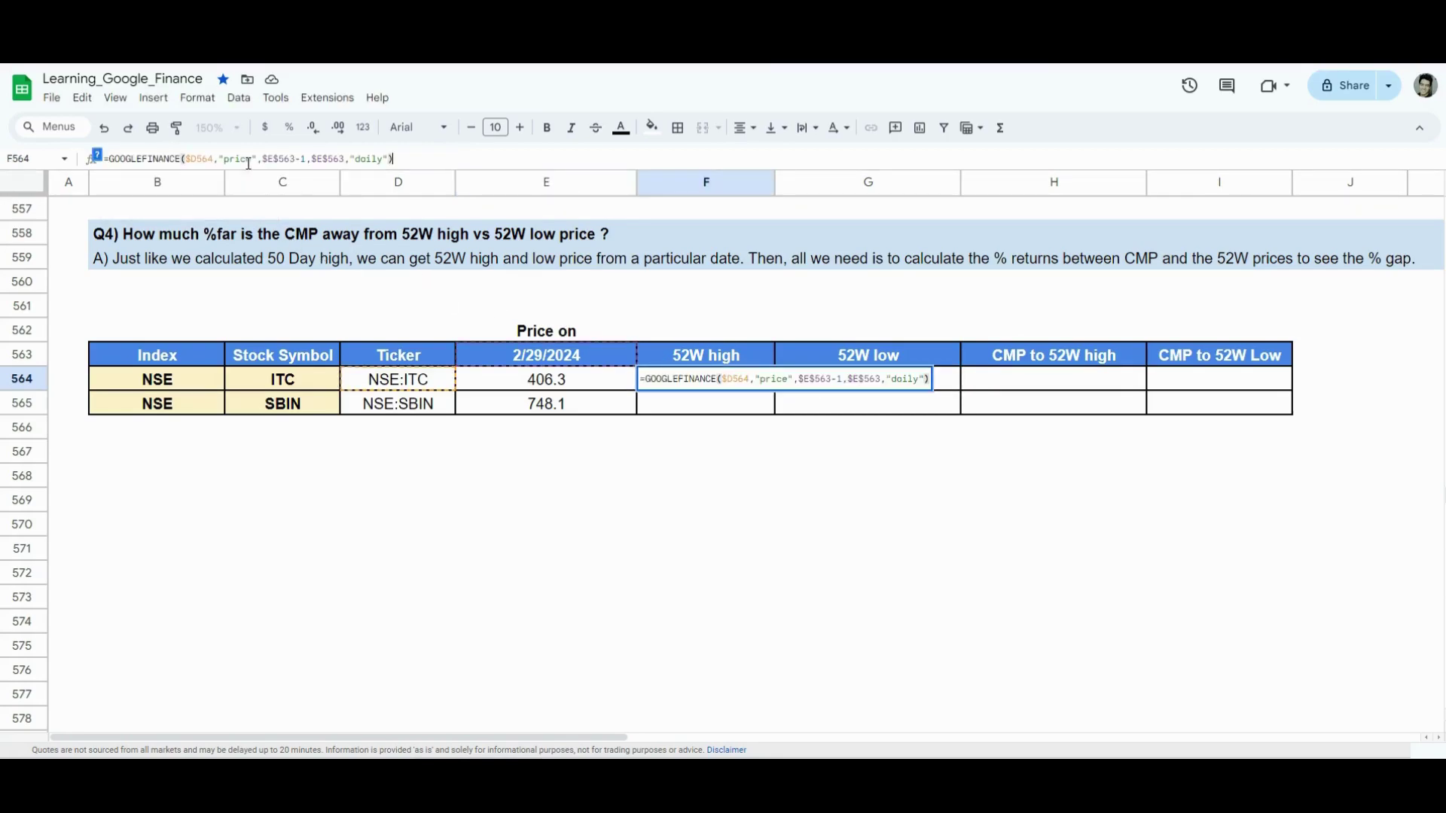
key(Return)
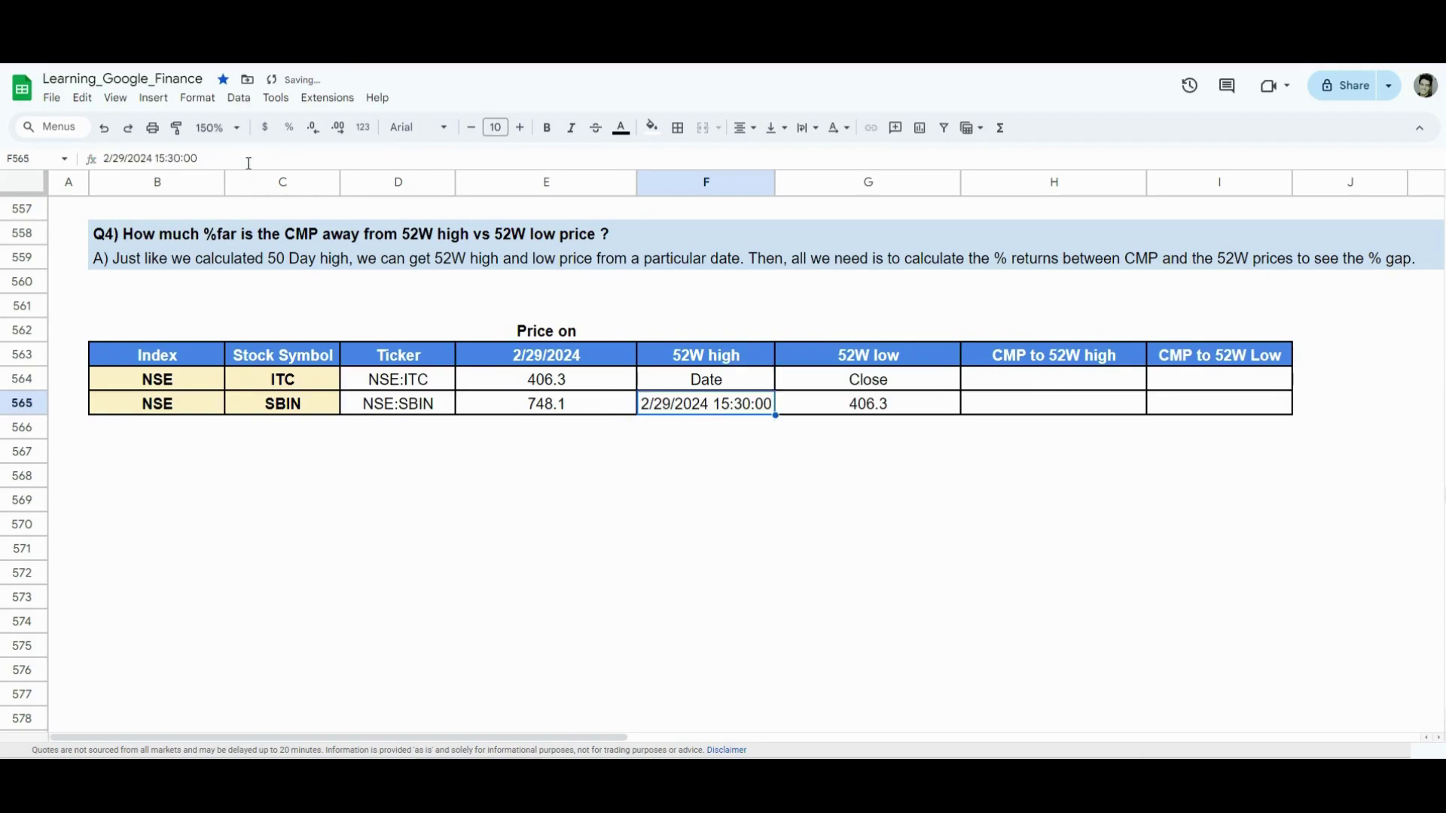
key(Right)
key(Left)
Change F564's attribute from "price" to "high", returning ITC's 411.05 daily high.
key(Up)
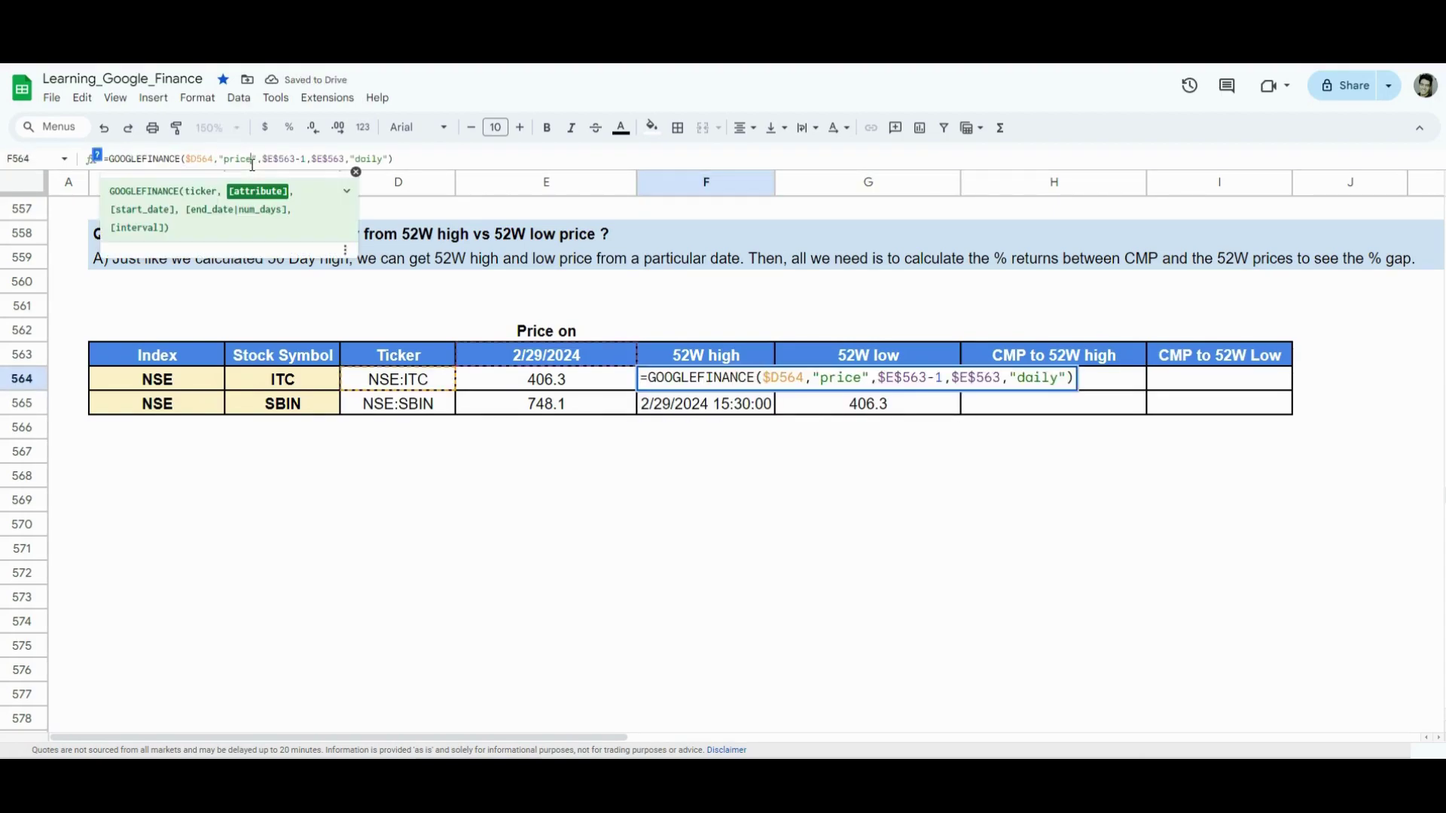
click(253, 159)
key(BackSpace)
key(BackSpace)
key(BackSpace)
key(BackSpace)
key(BackSpace)
text(high)
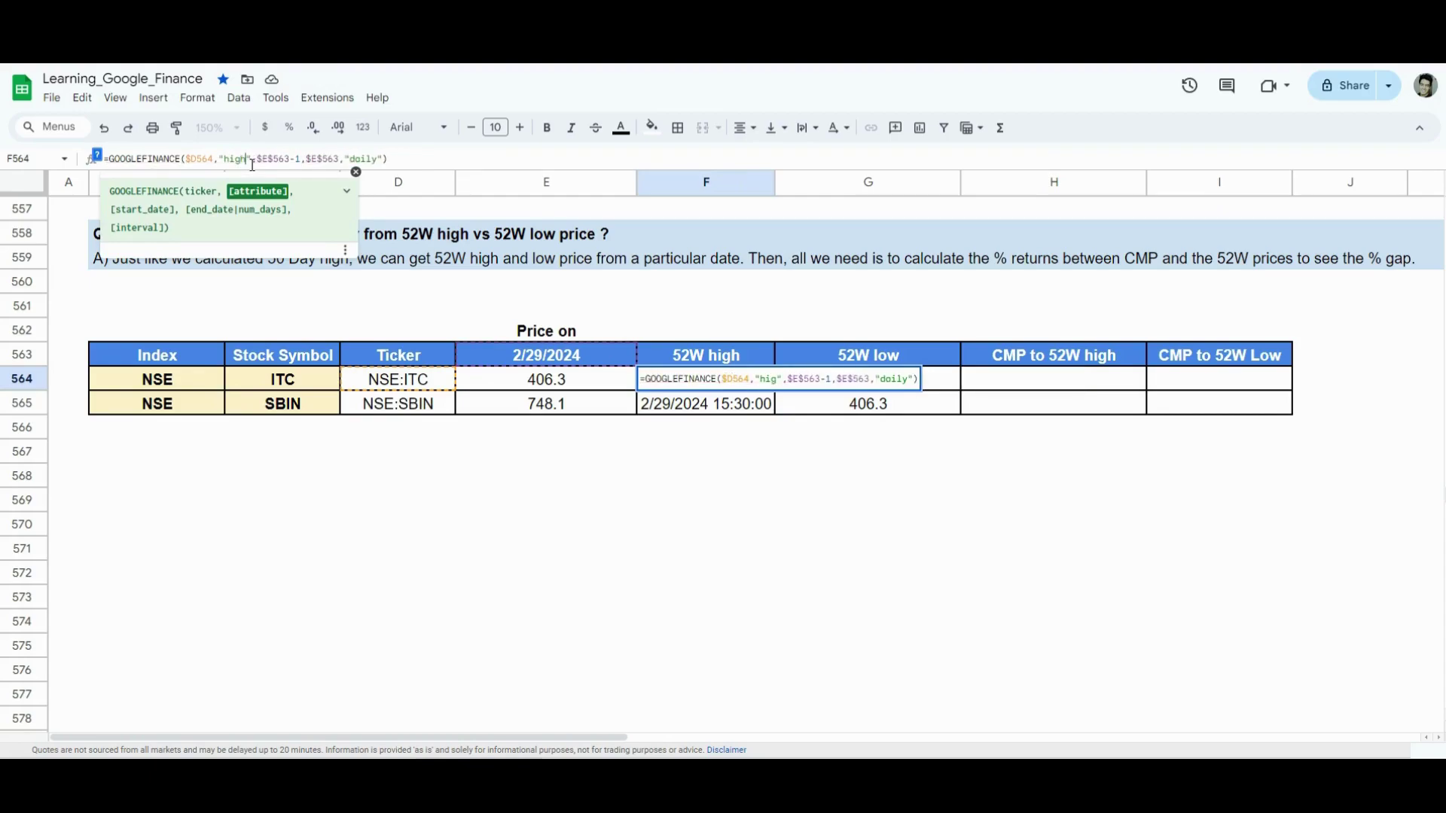
key(Return)
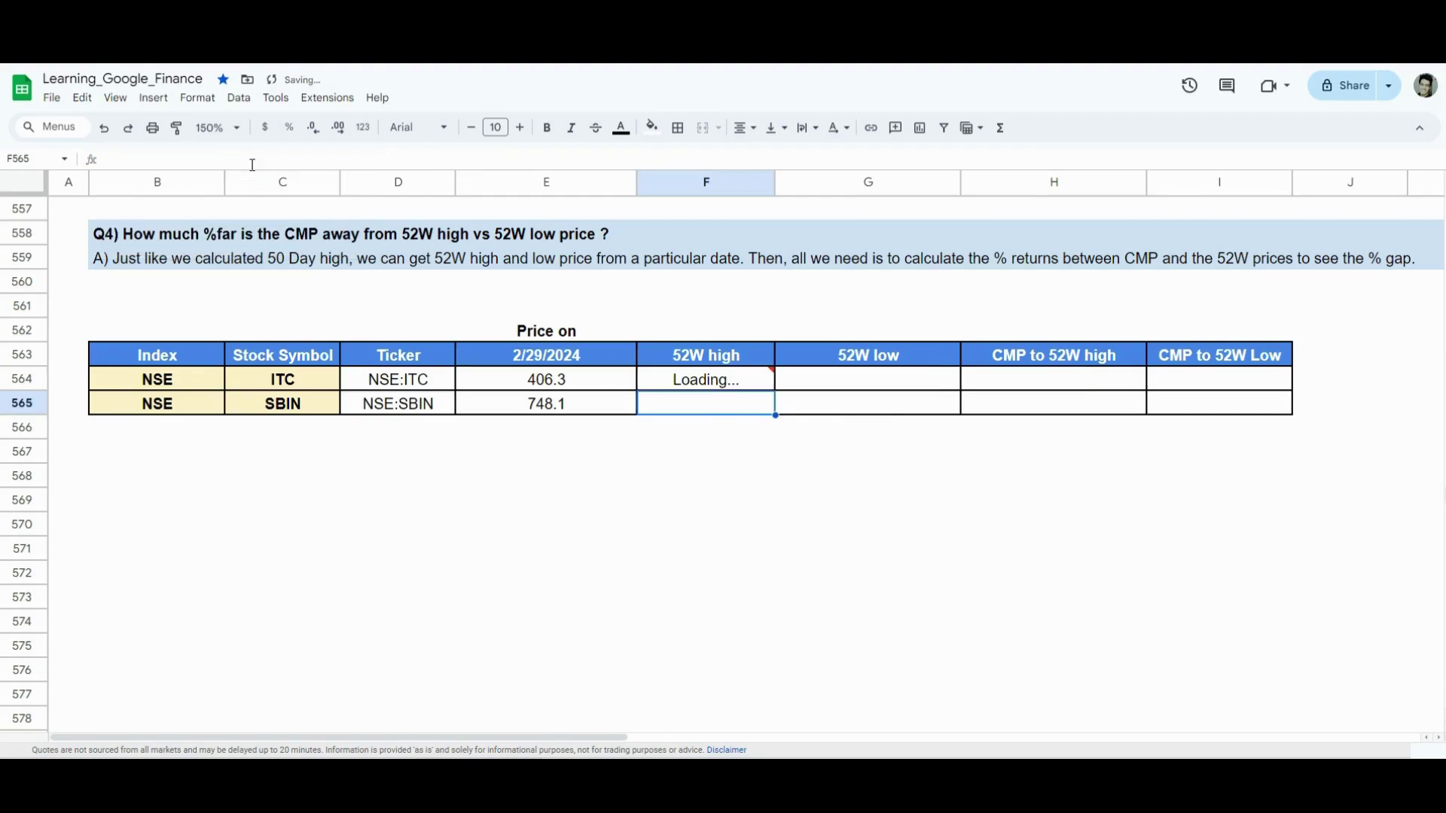
key(Up)
key(Right)
key(Left)
key(Down)
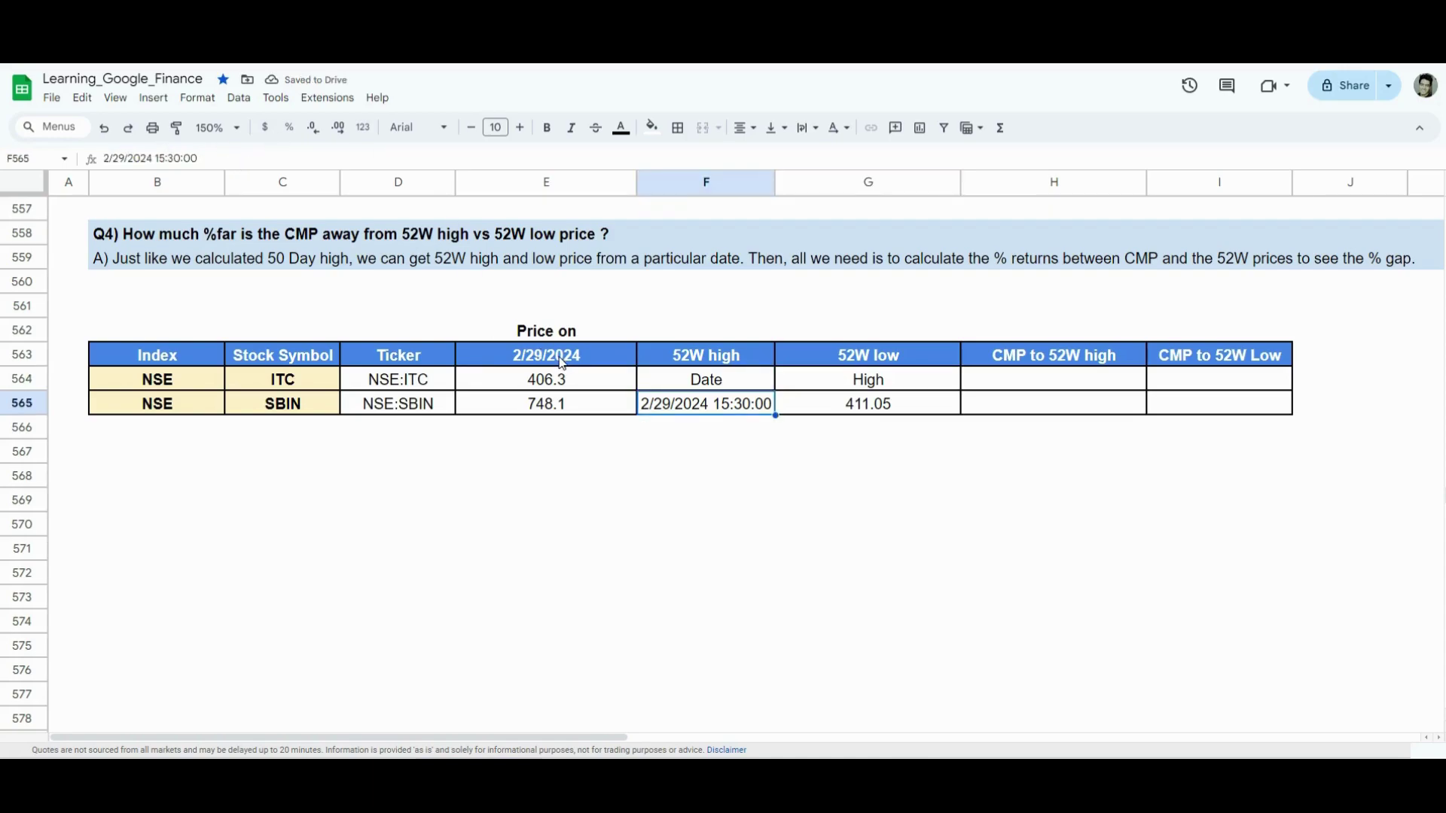
Change F564's start date from $E$563-1 to $E$563-365.
click(872, 413)
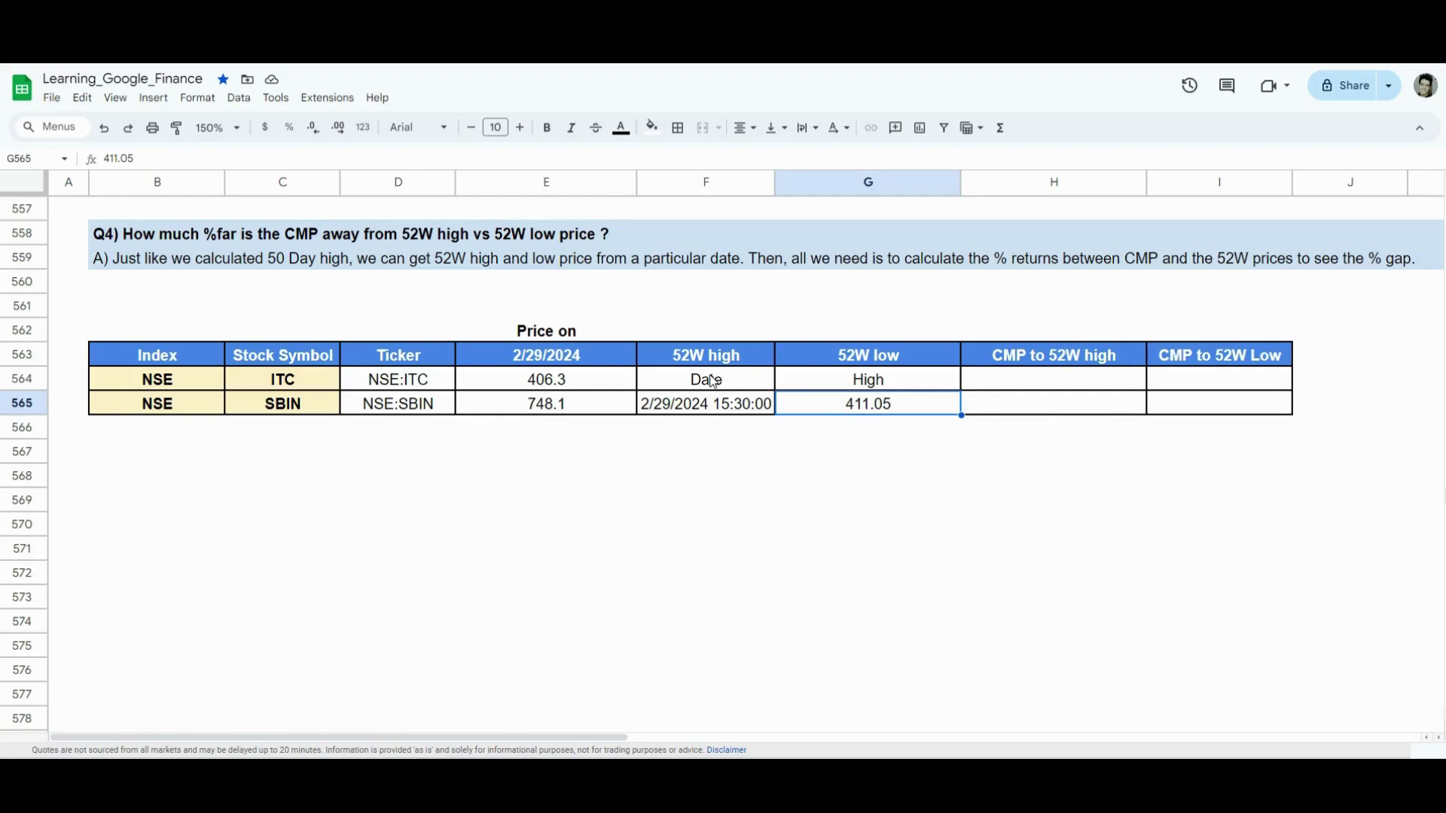
click(732, 384)
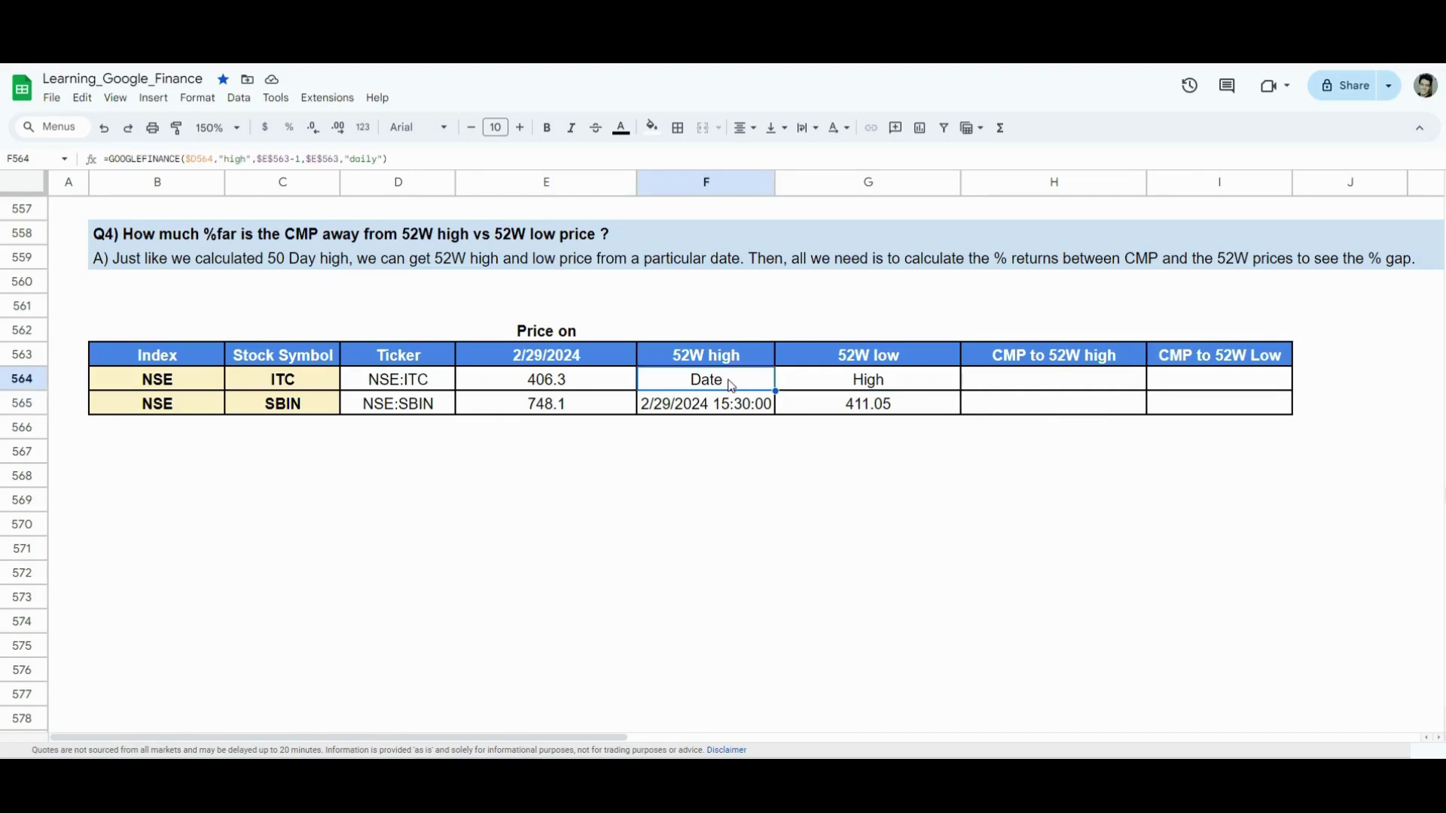
click(298, 156)
key(BackSpace)
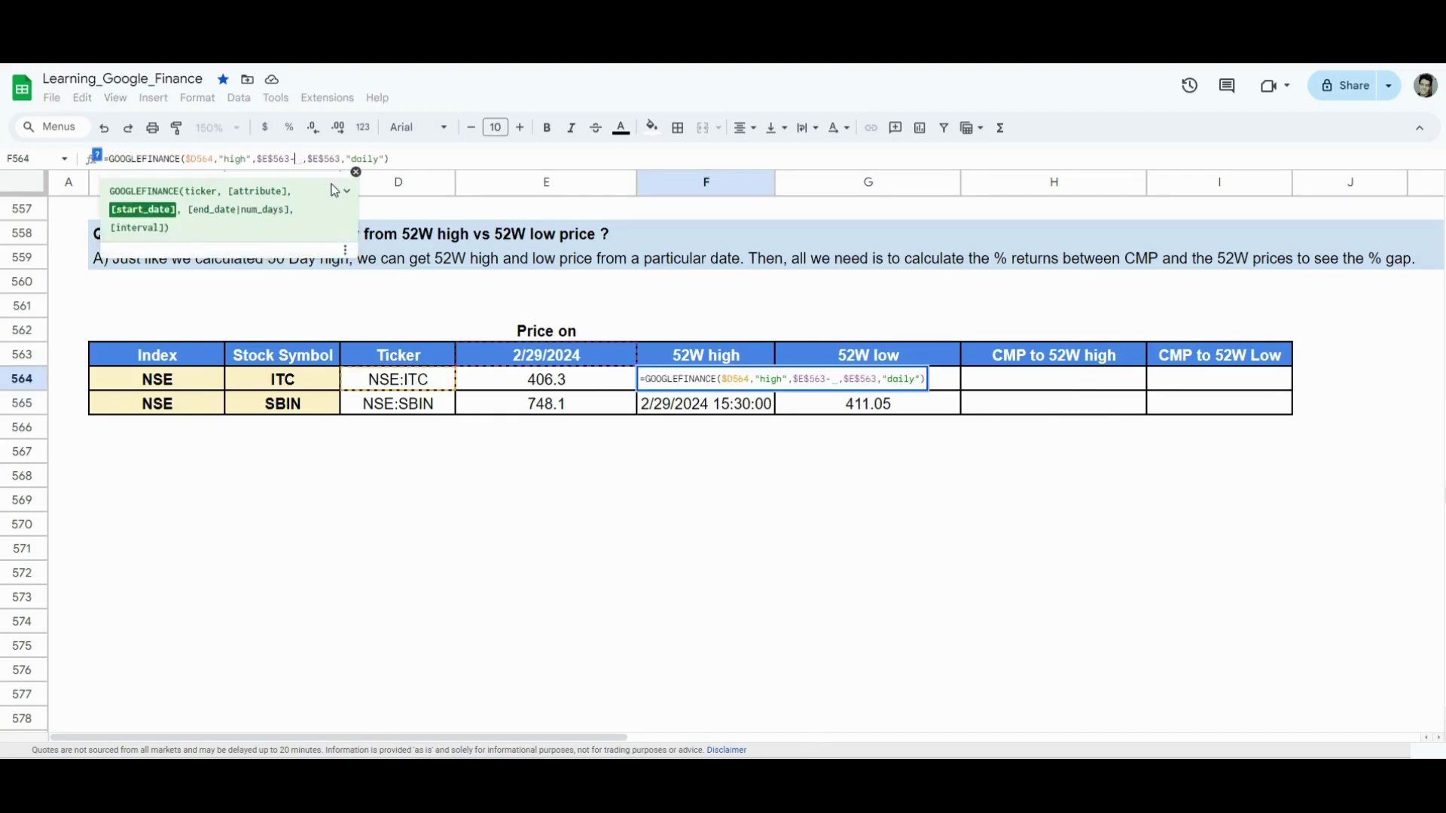
text(365)
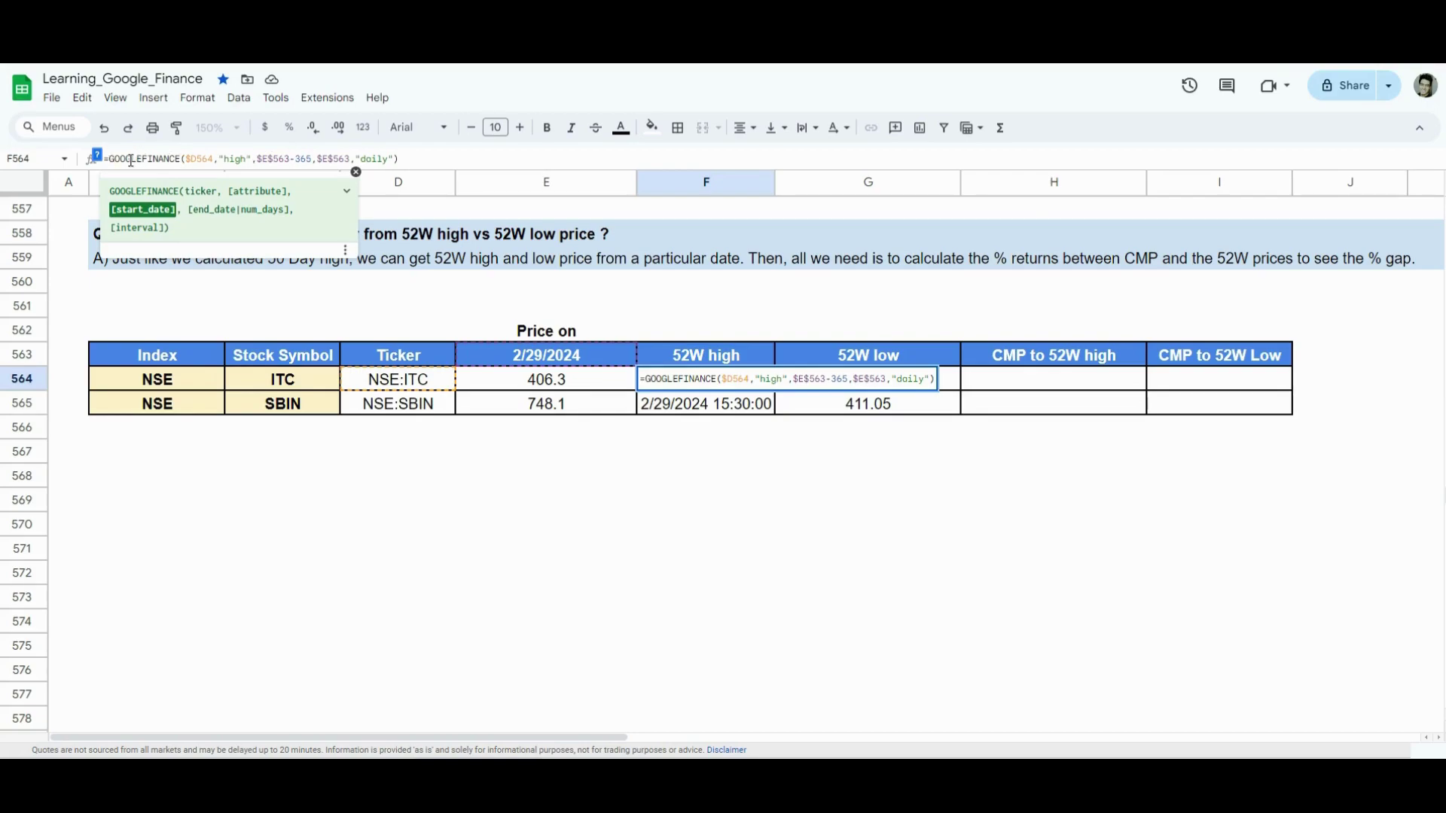
Wrap F564's formula in SORT(…,2,FALSE) to rank the year's highs descending.
text(SORT()
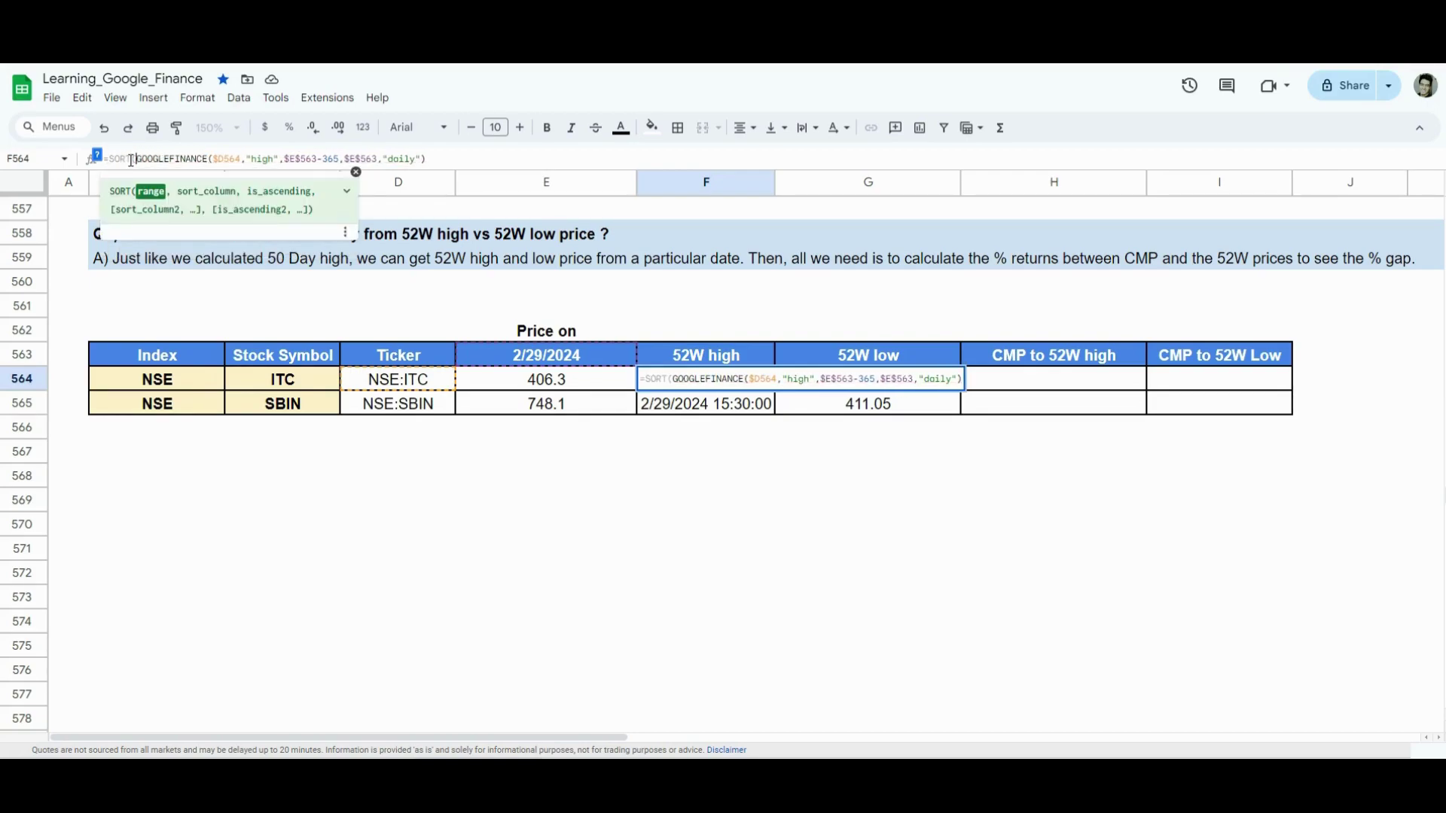
click(439, 159)
text(,2)
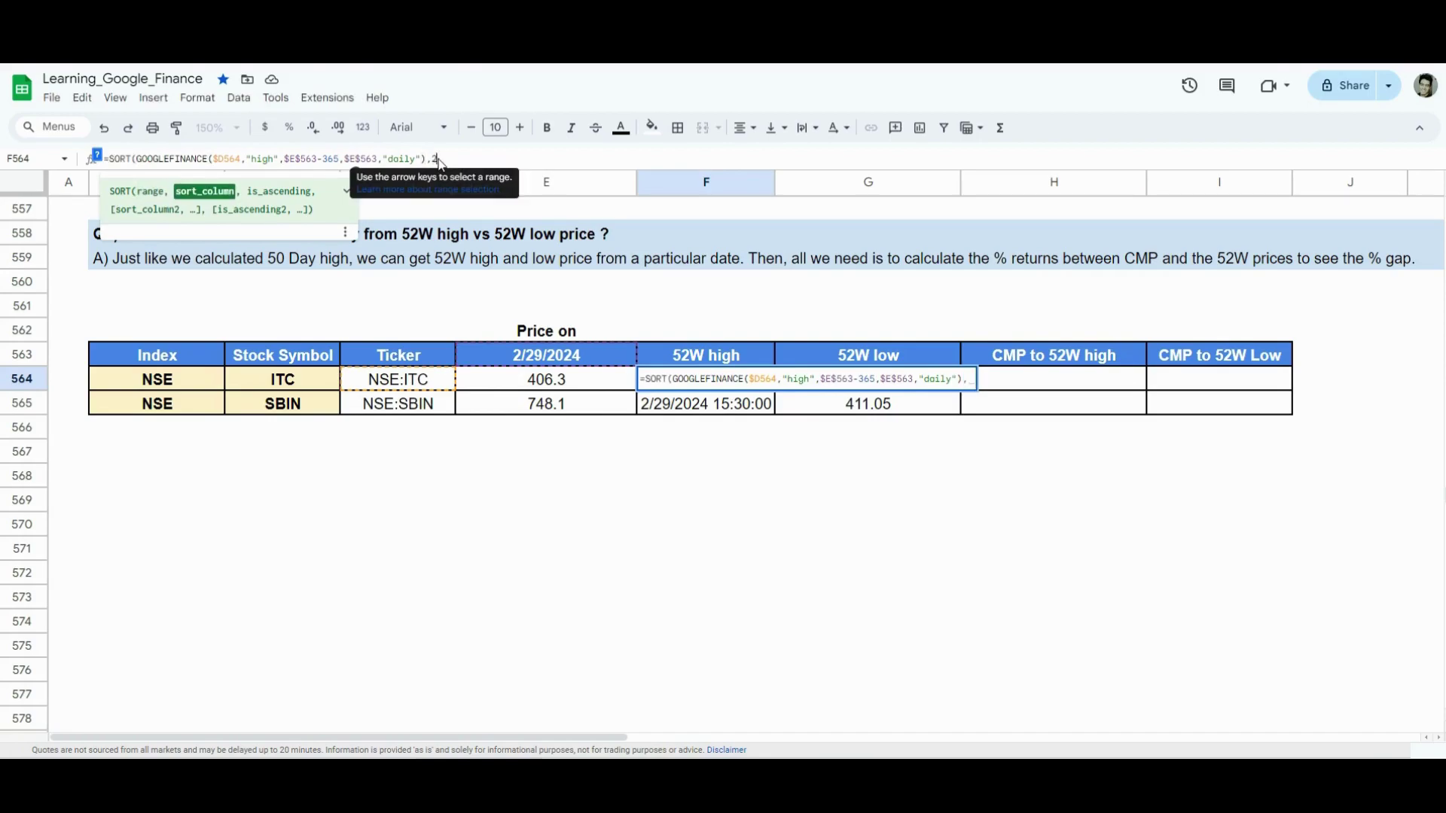
text(,)
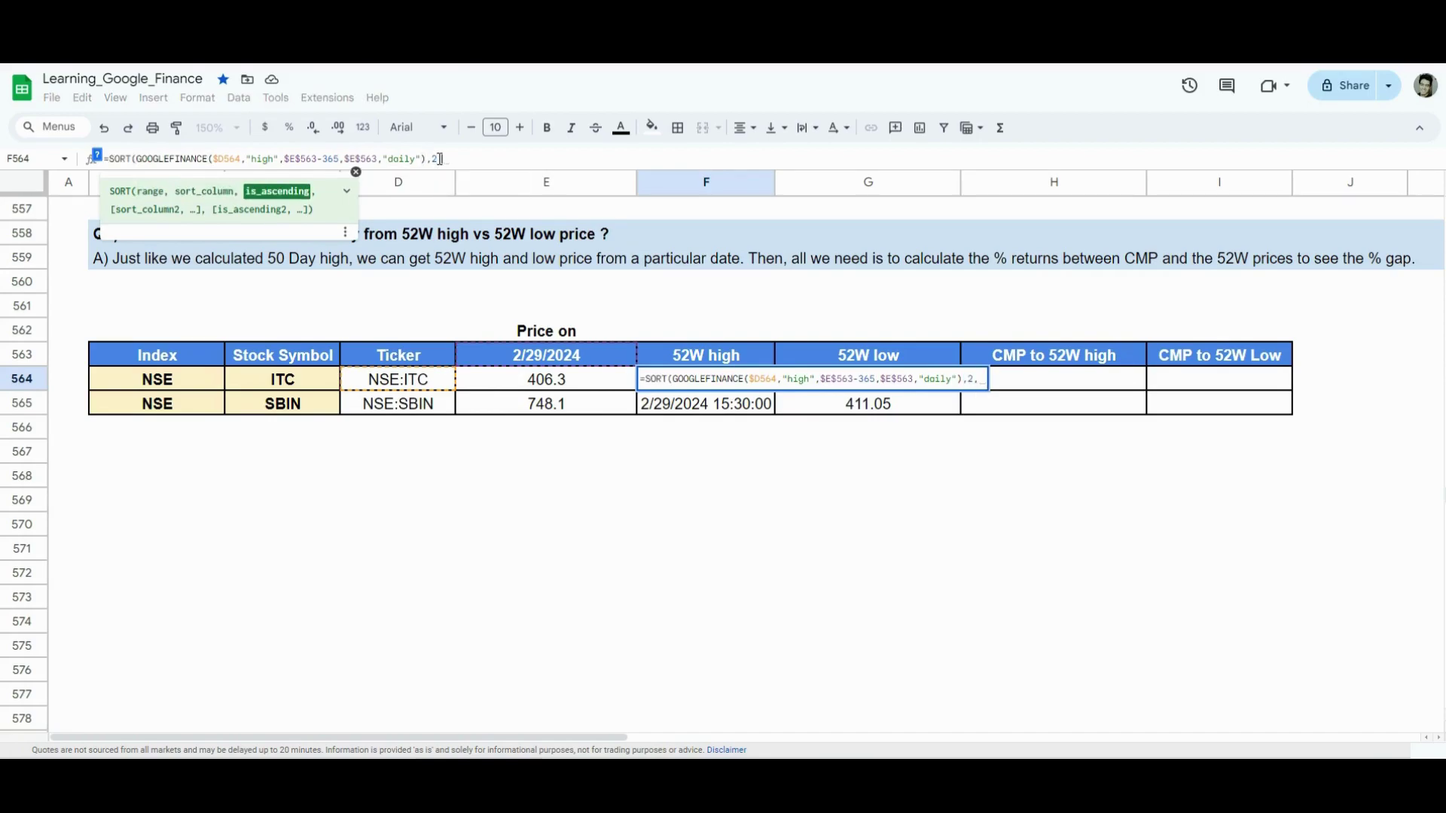
text(FALS)
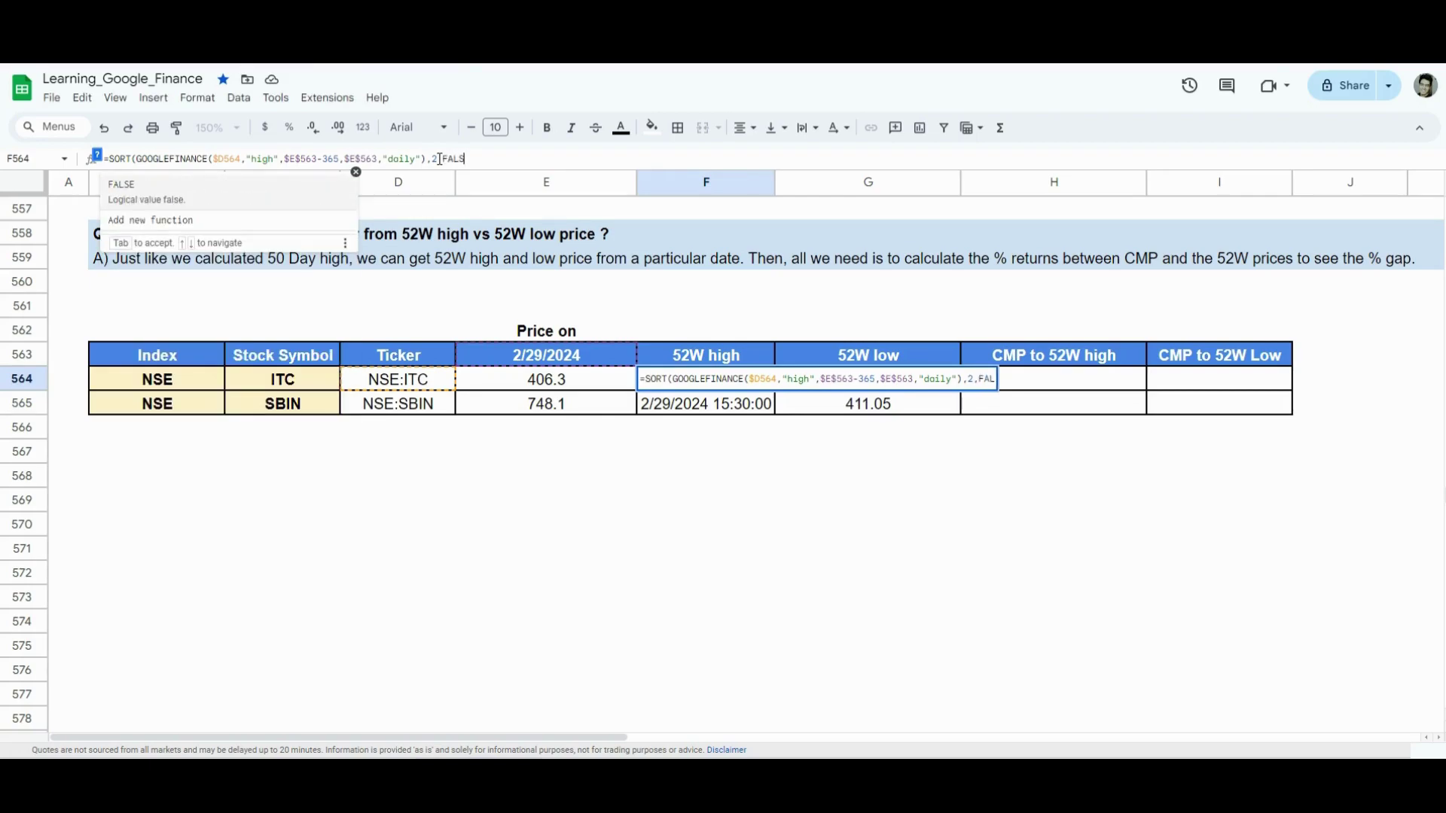
text(E))
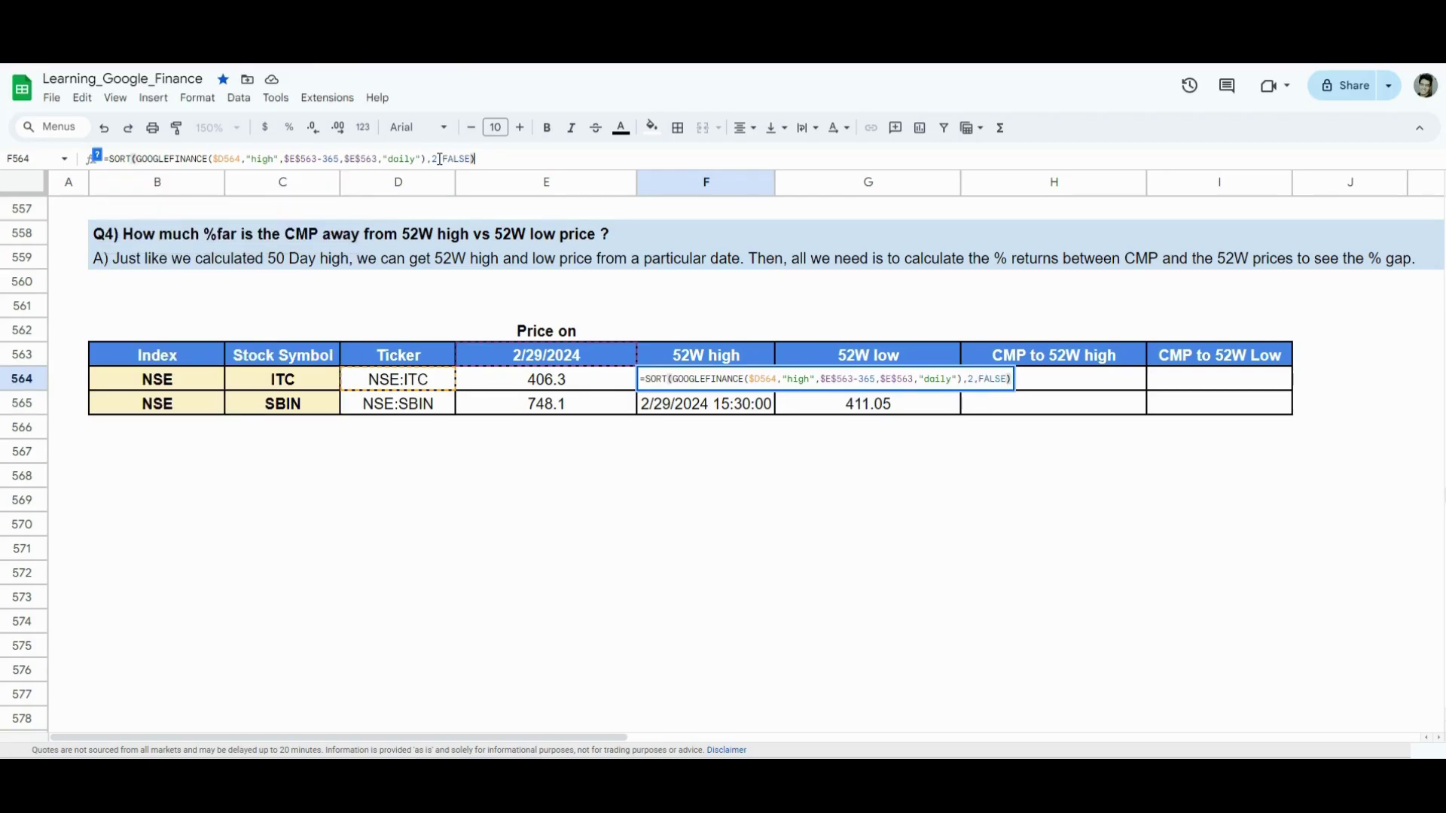
key(Return)
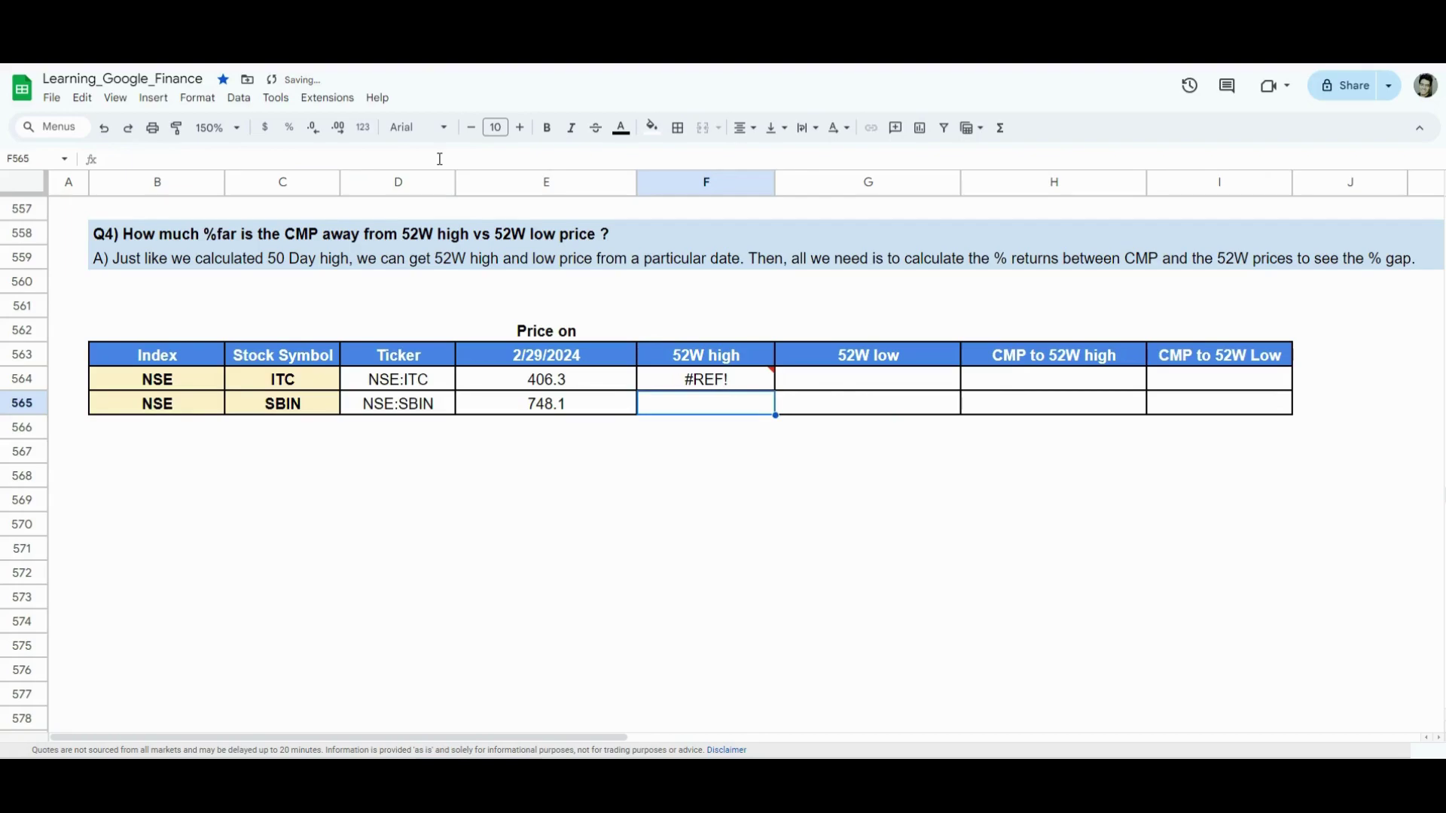
key(Up)
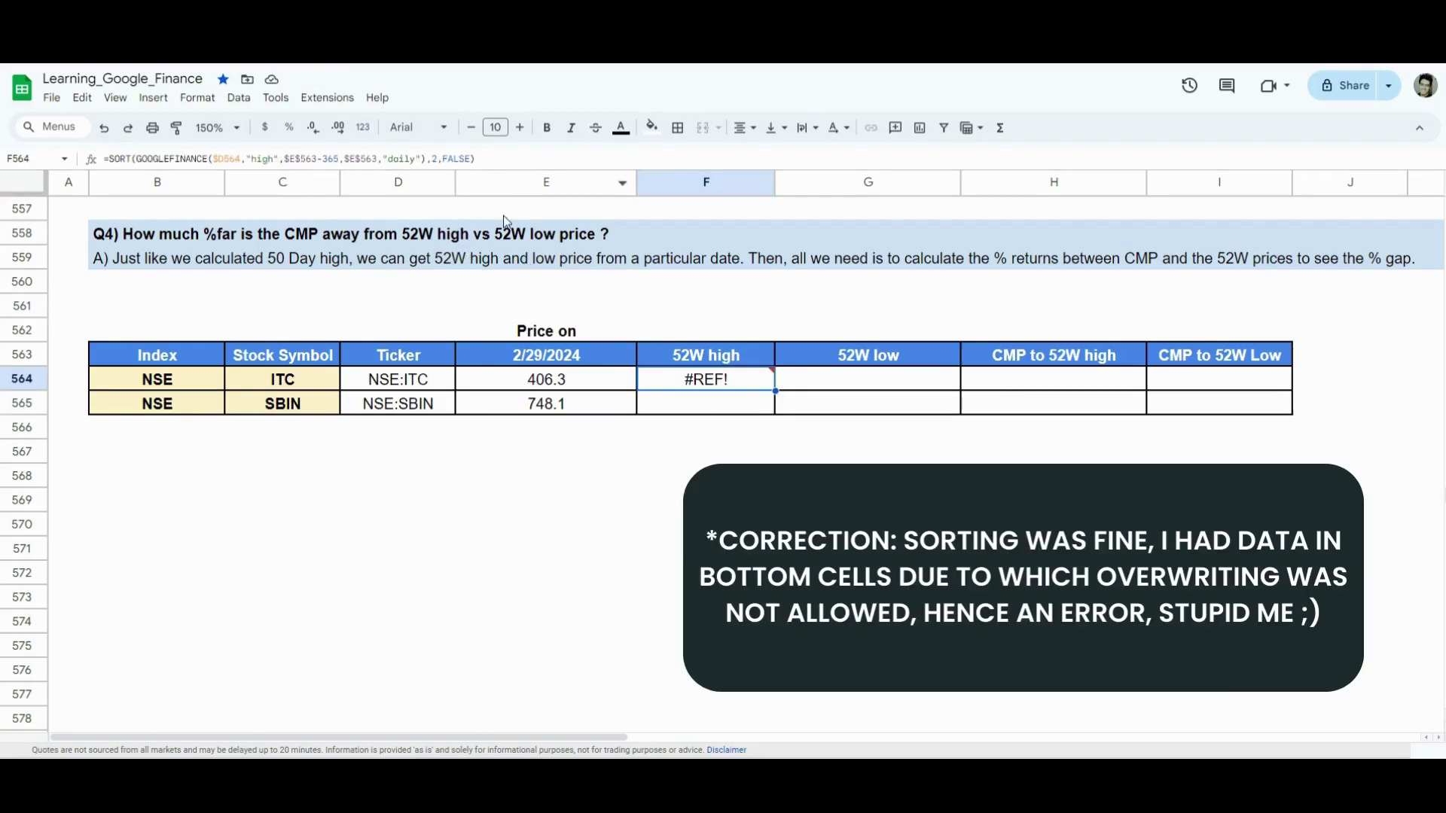
click(323, 159)
Wrap the sorted formula in INDEX(…,2,2) so F564 shows ITC's 52-week high, 499.7.
click(476, 158)
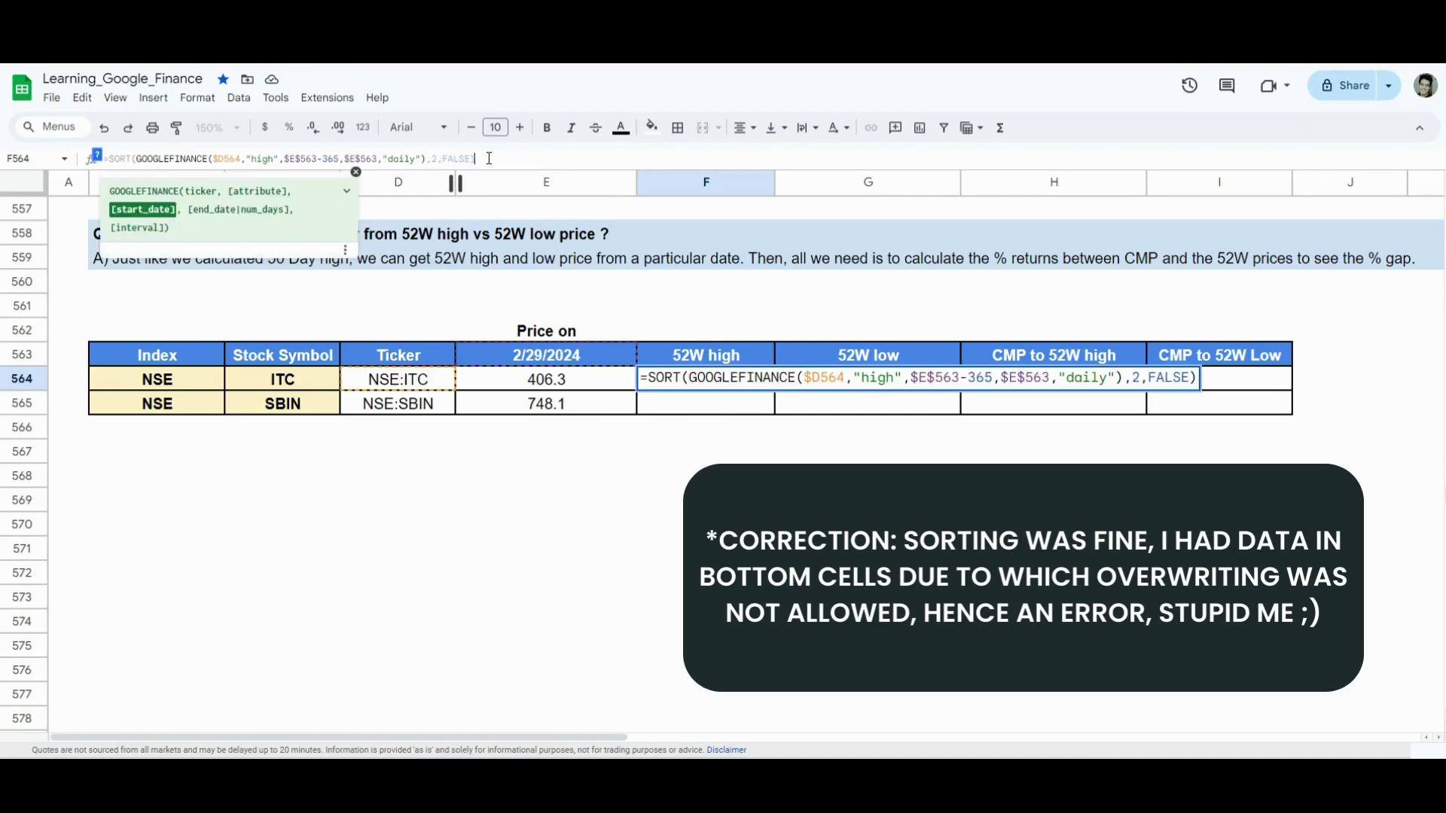
click(110, 159)
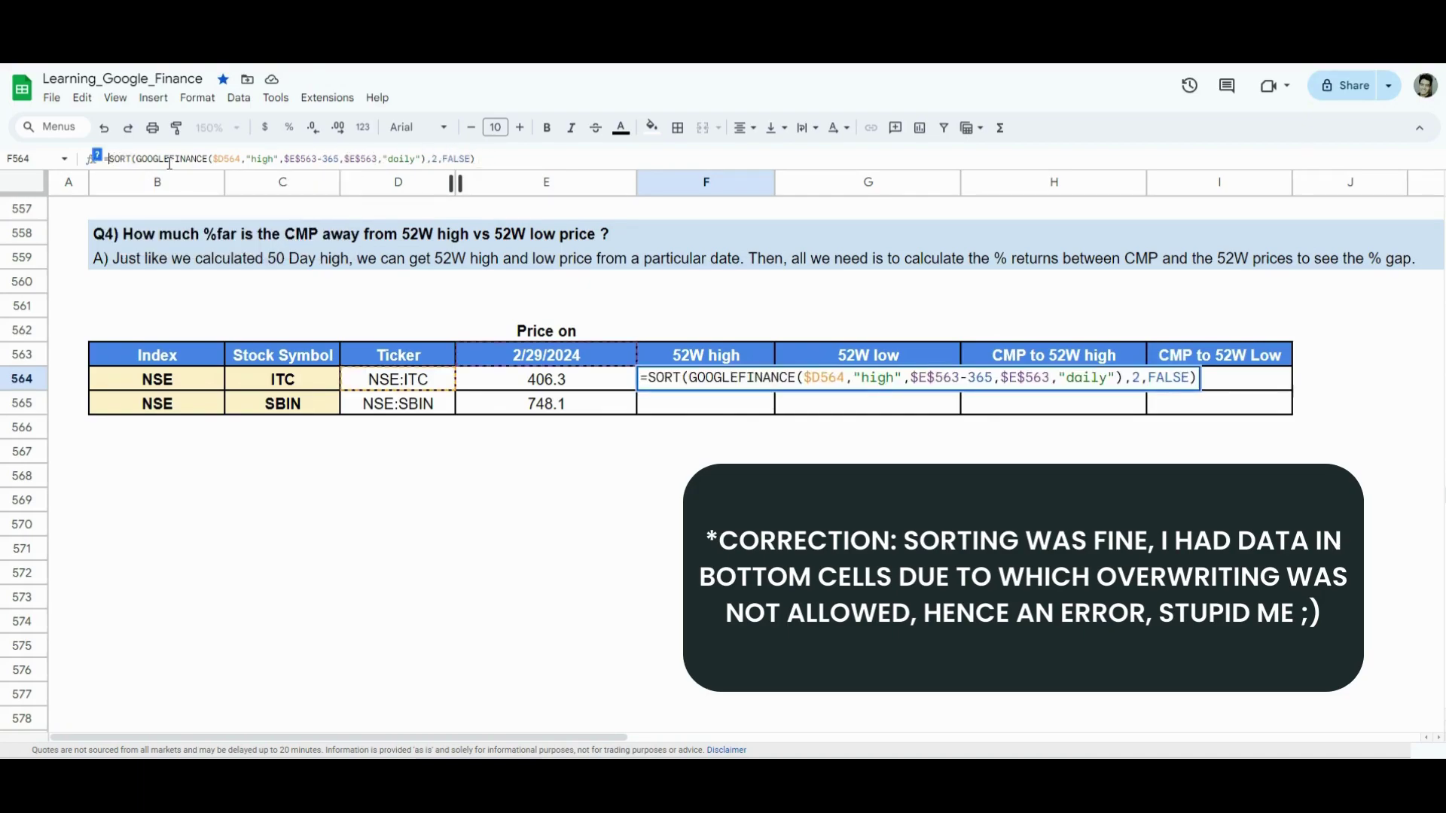
text(INDEX()
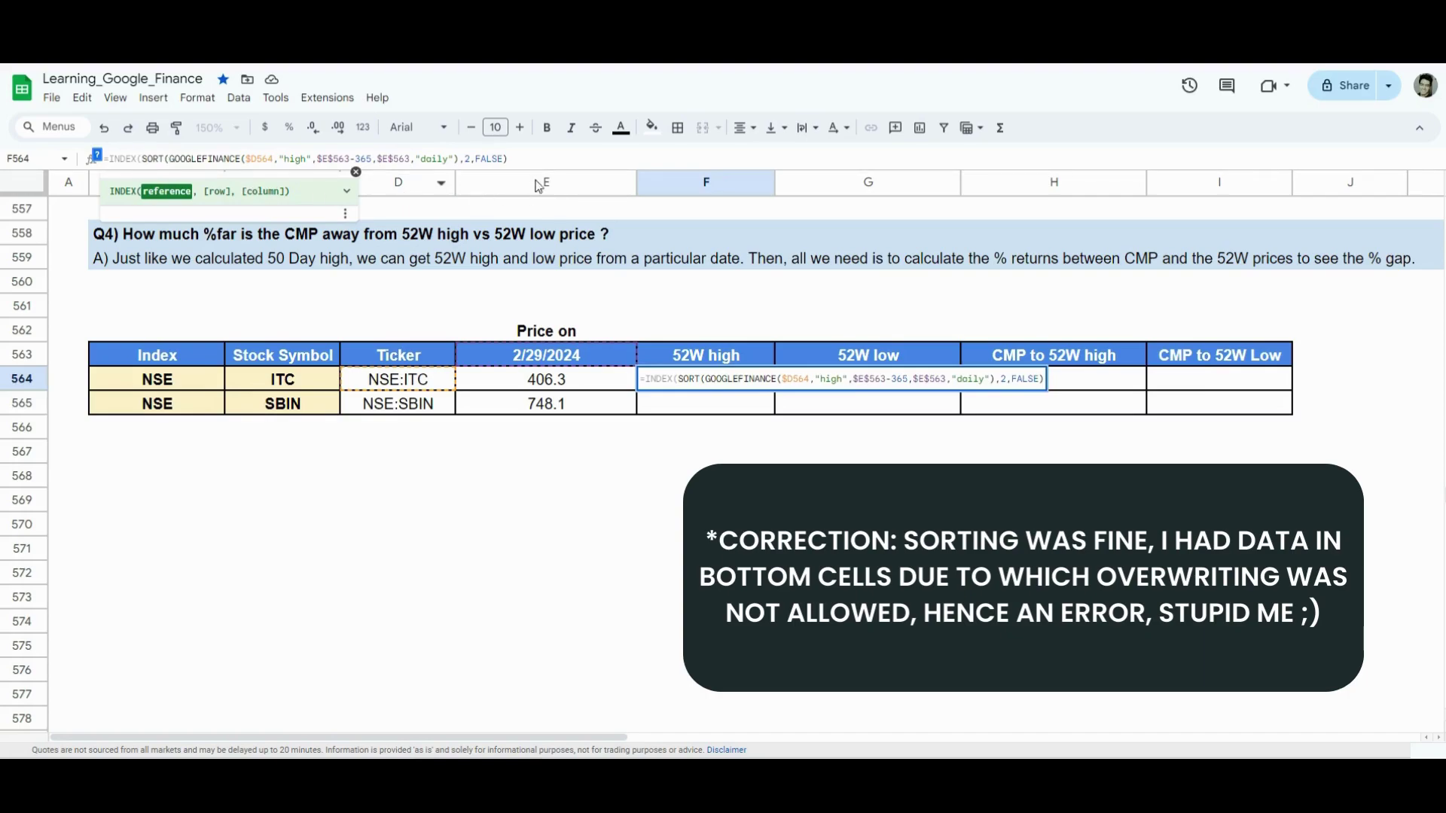
click(524, 159)
text(,2,2)
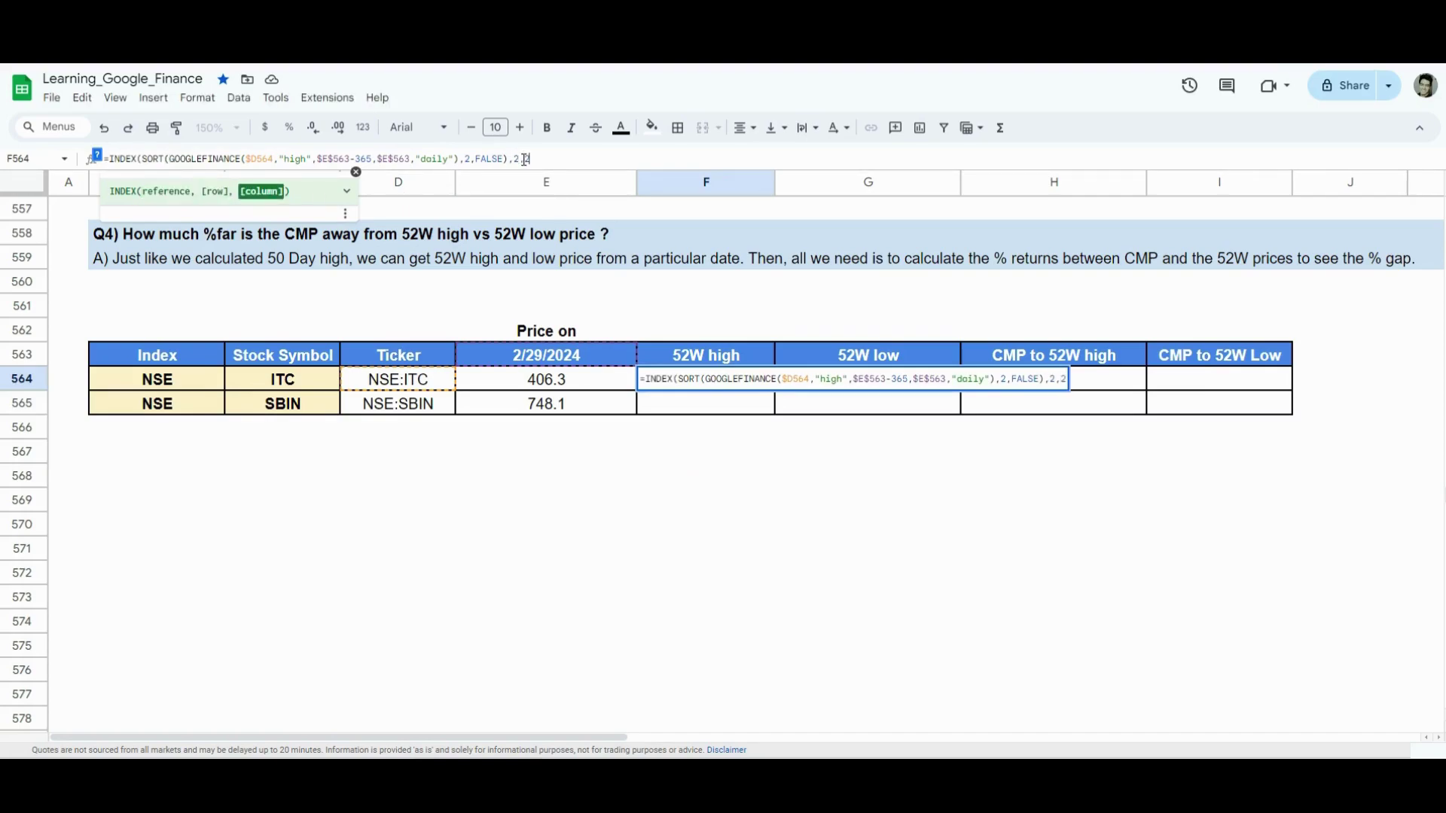
text())
key(Return)
key(Up)
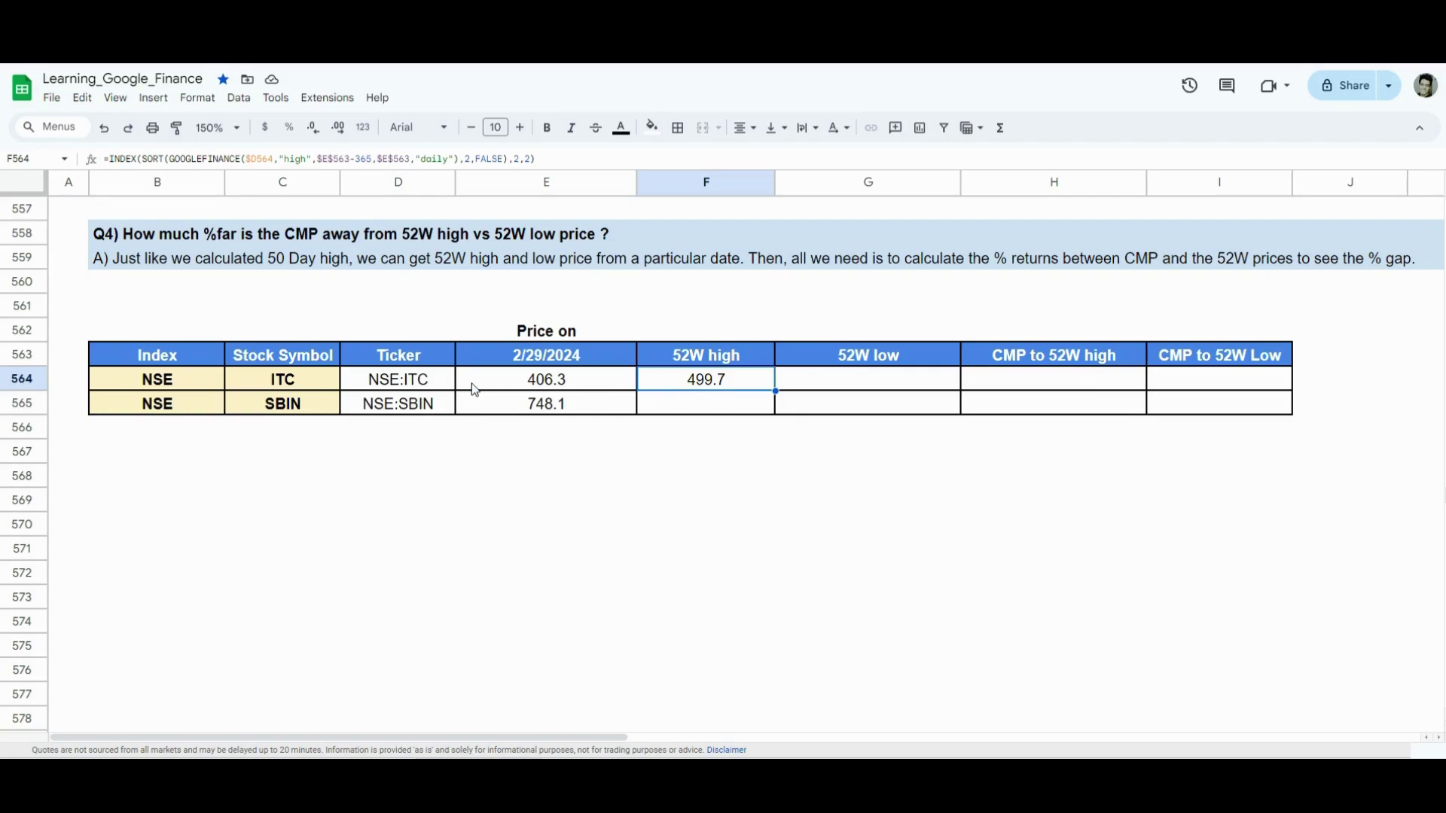
click(435, 387)
click(723, 384)
Review the GOOGLEFINANCE and SORT parts of F564's formula without changing it.
drag(169, 159, 460, 163)
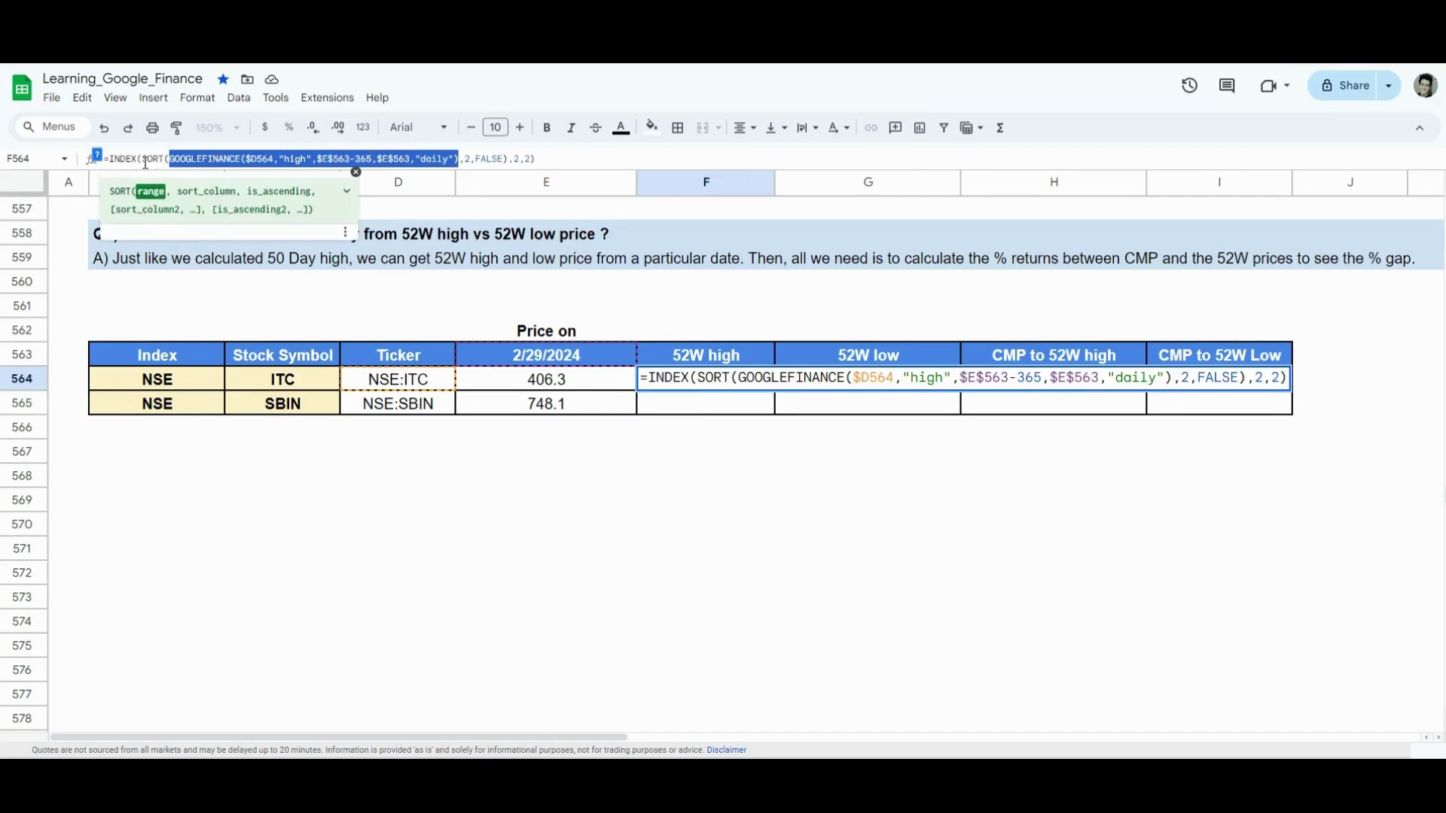
drag(142, 159, 510, 159)
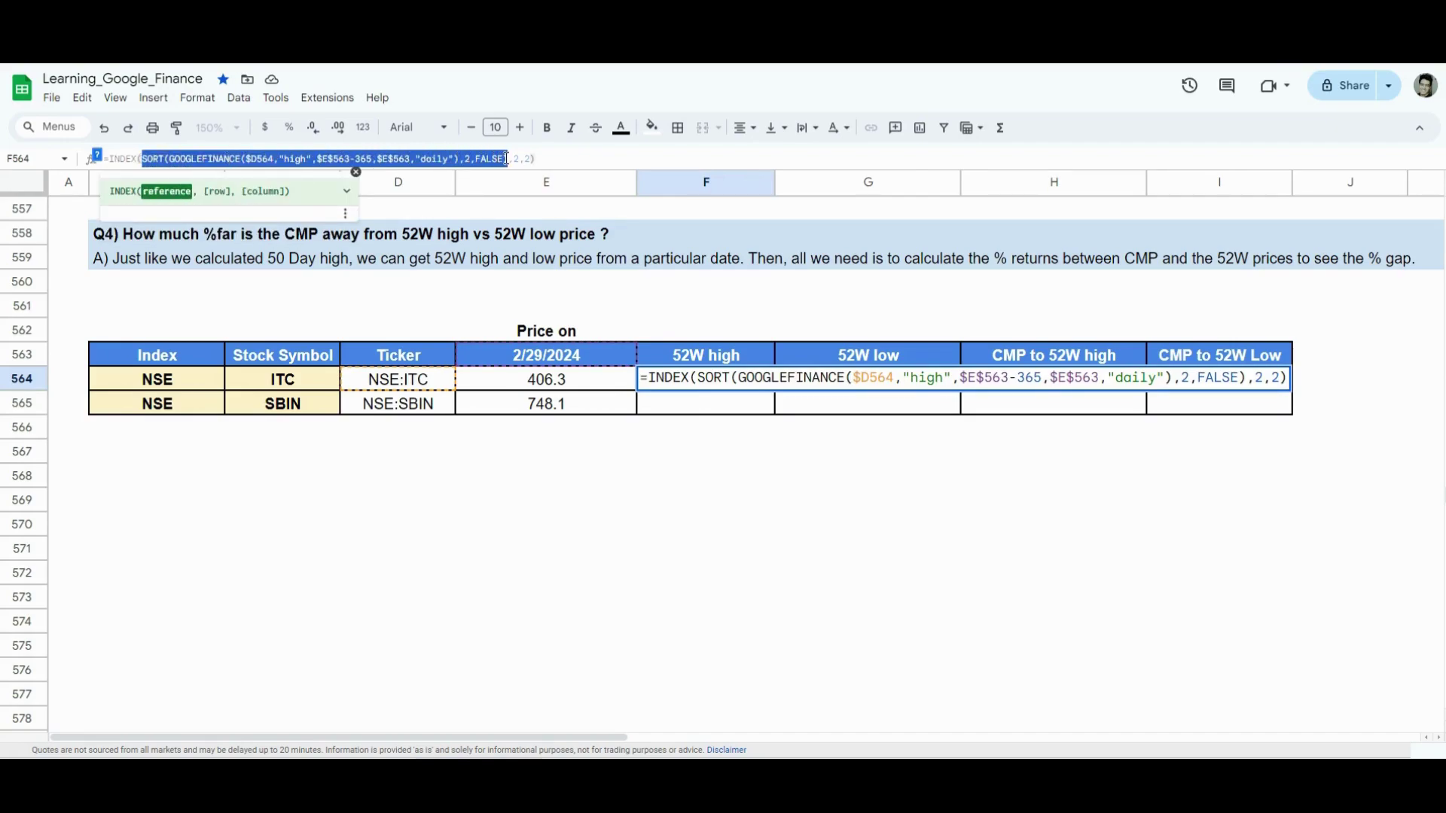
double_click(160, 159)
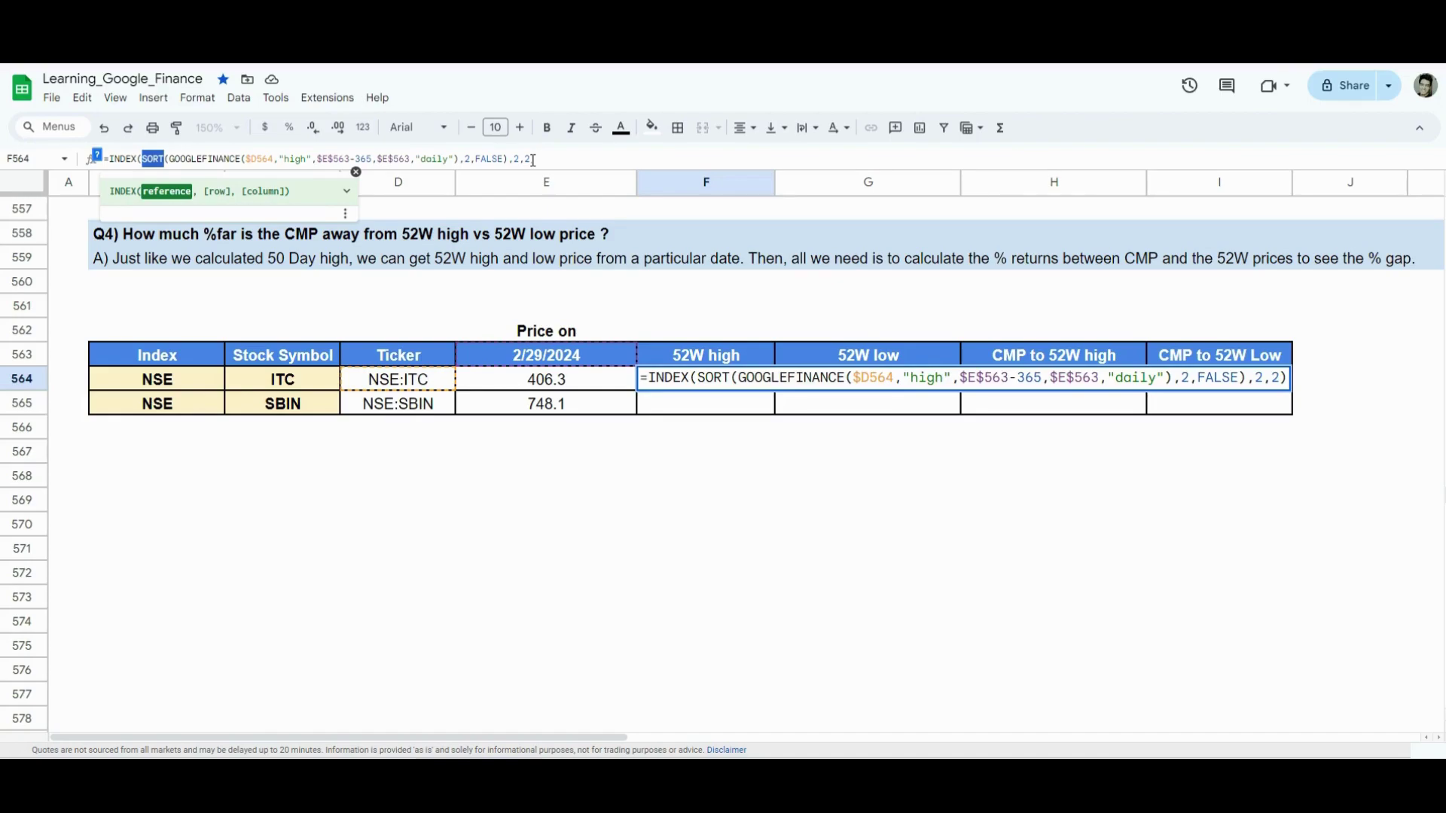
key(Return)
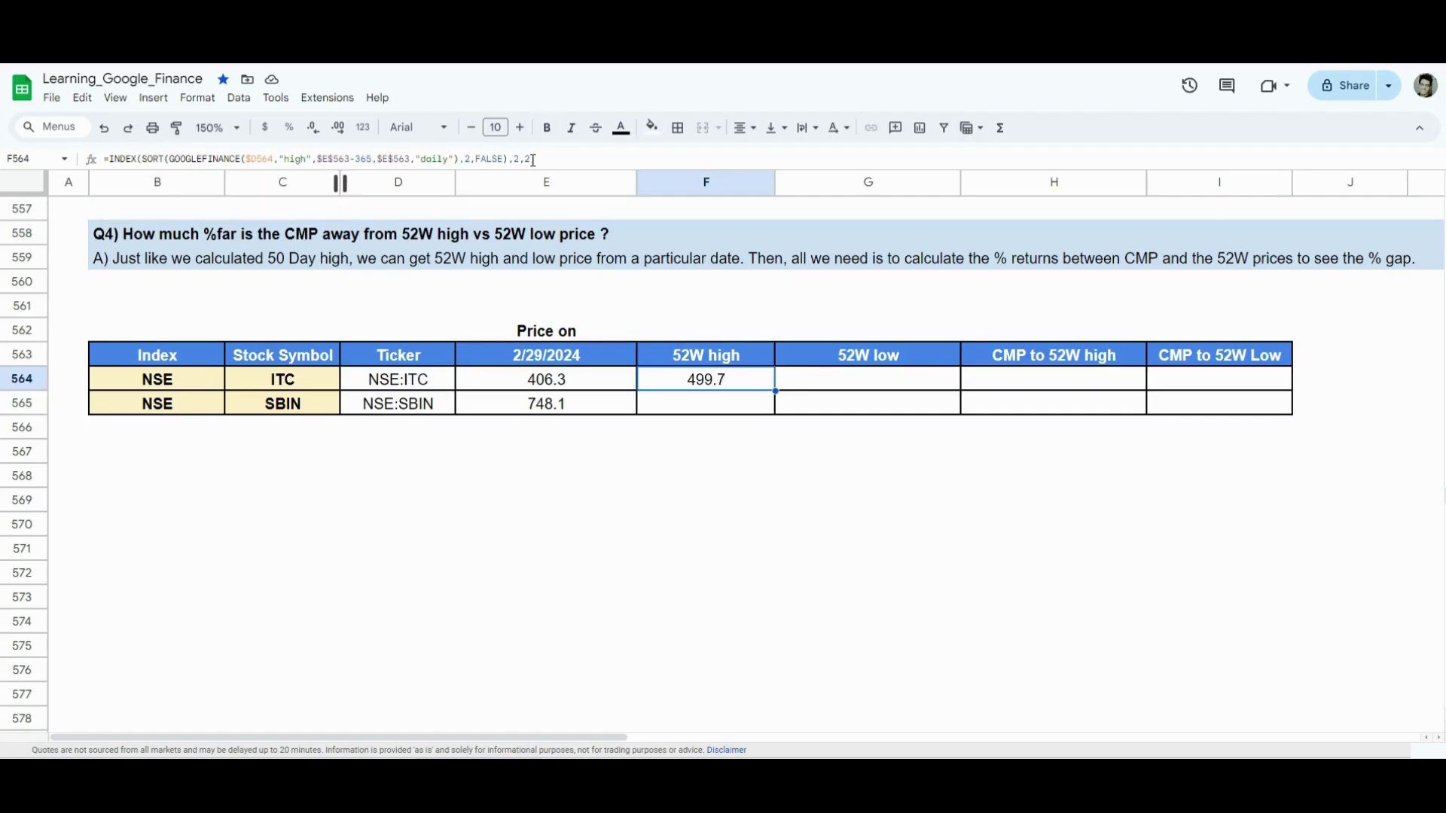
Copy the 52W high formula into F565 (SBIN 777.5) and into G564.
key(ctrl+c)
key(Down)
key(ctrl+v)
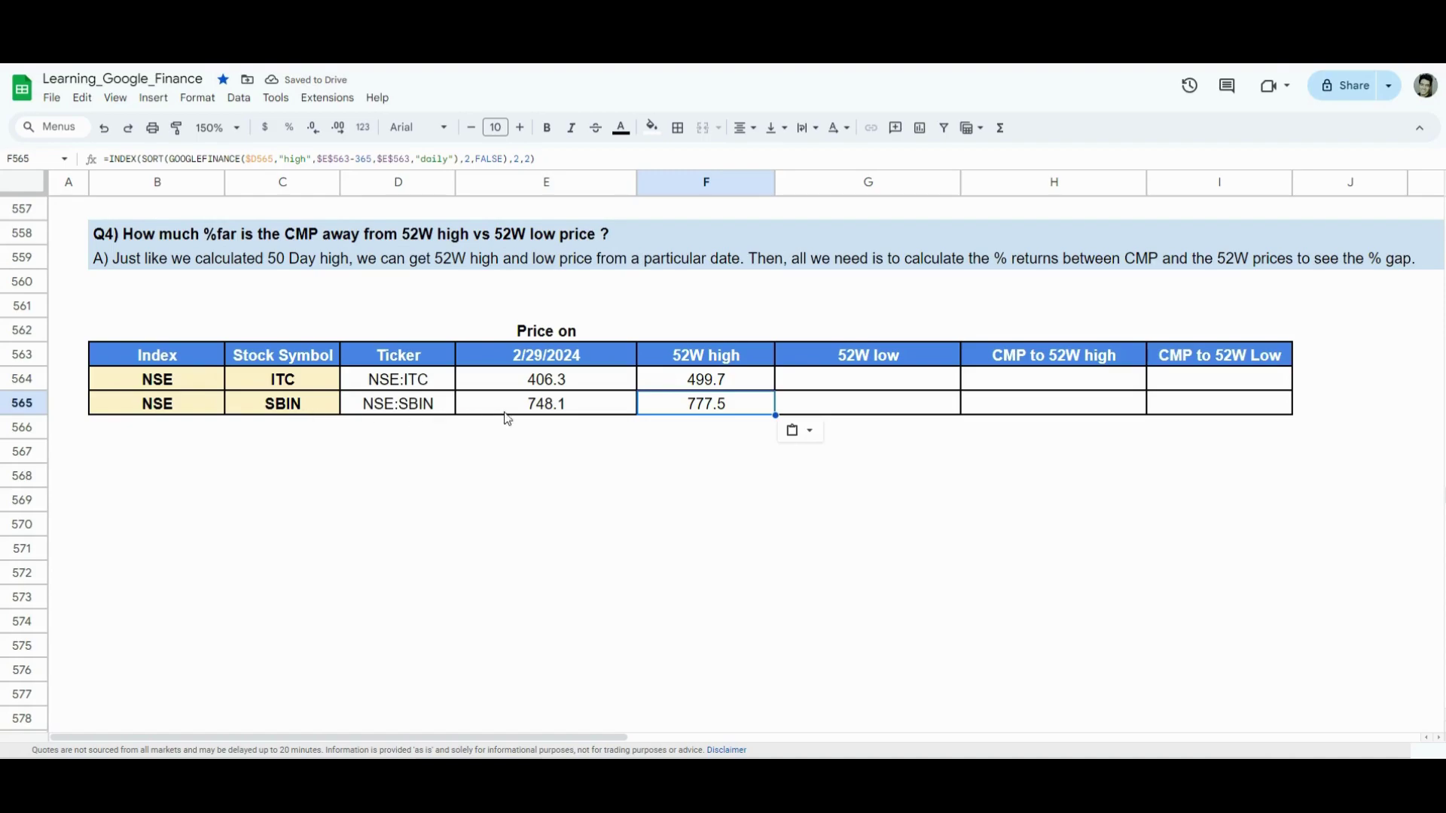
click(825, 381)
key(Left)
key(ctrl+c)
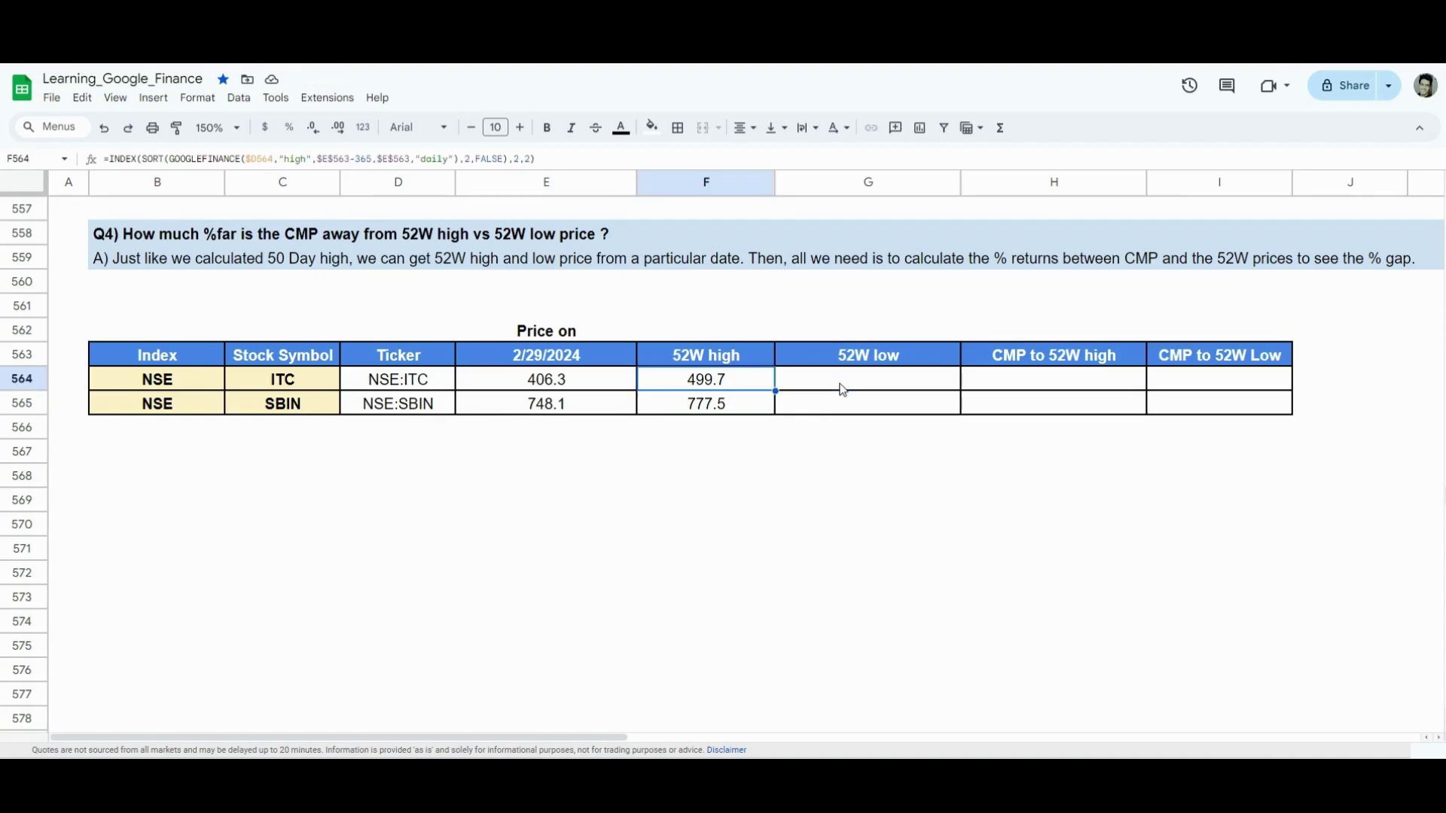
key(Right)
key(ctrl+v)
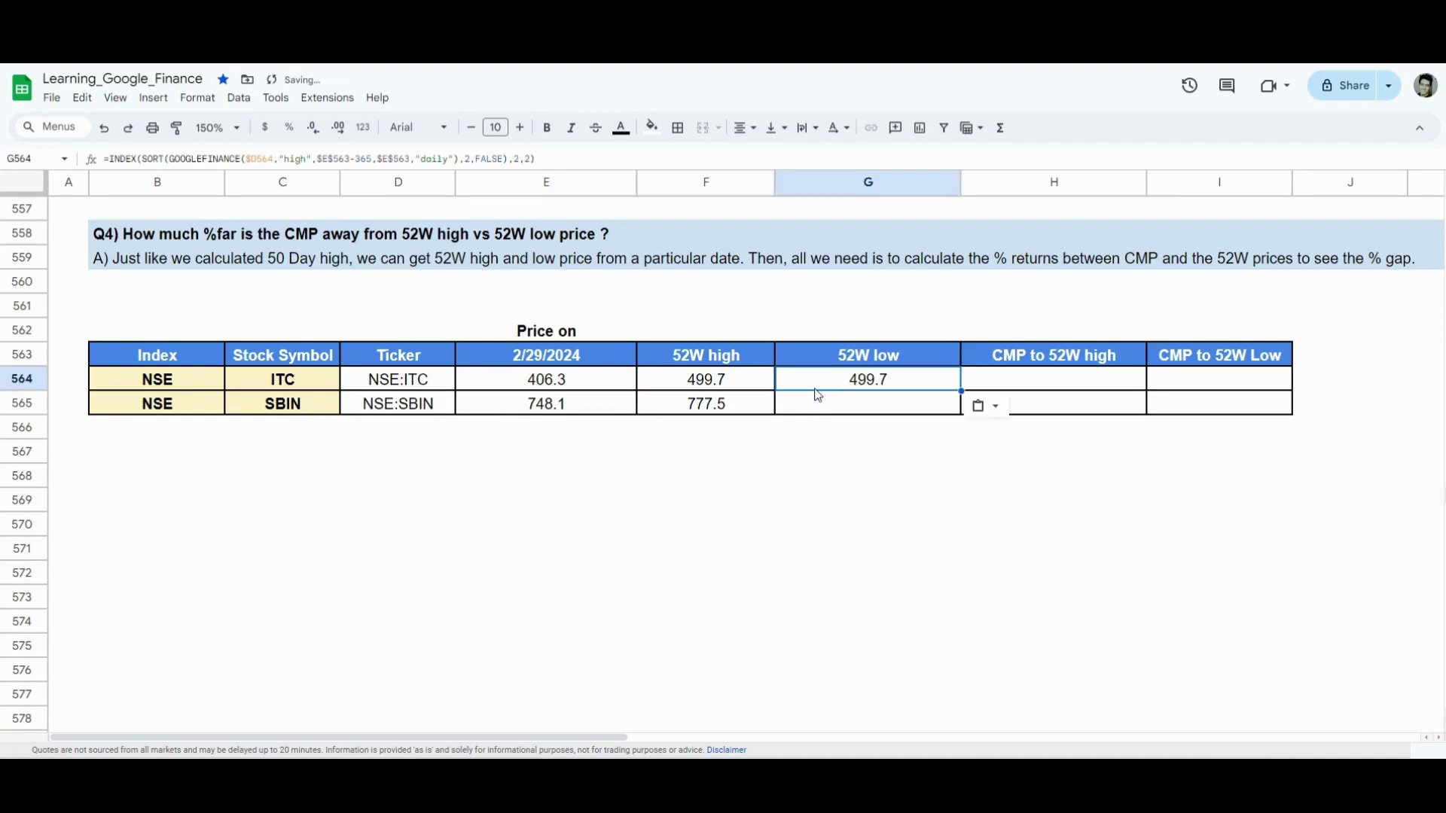
In G564, change "high" to "low" and FALSE to TRUE, giving ITC's 52W low of 372.
double_click(301, 159)
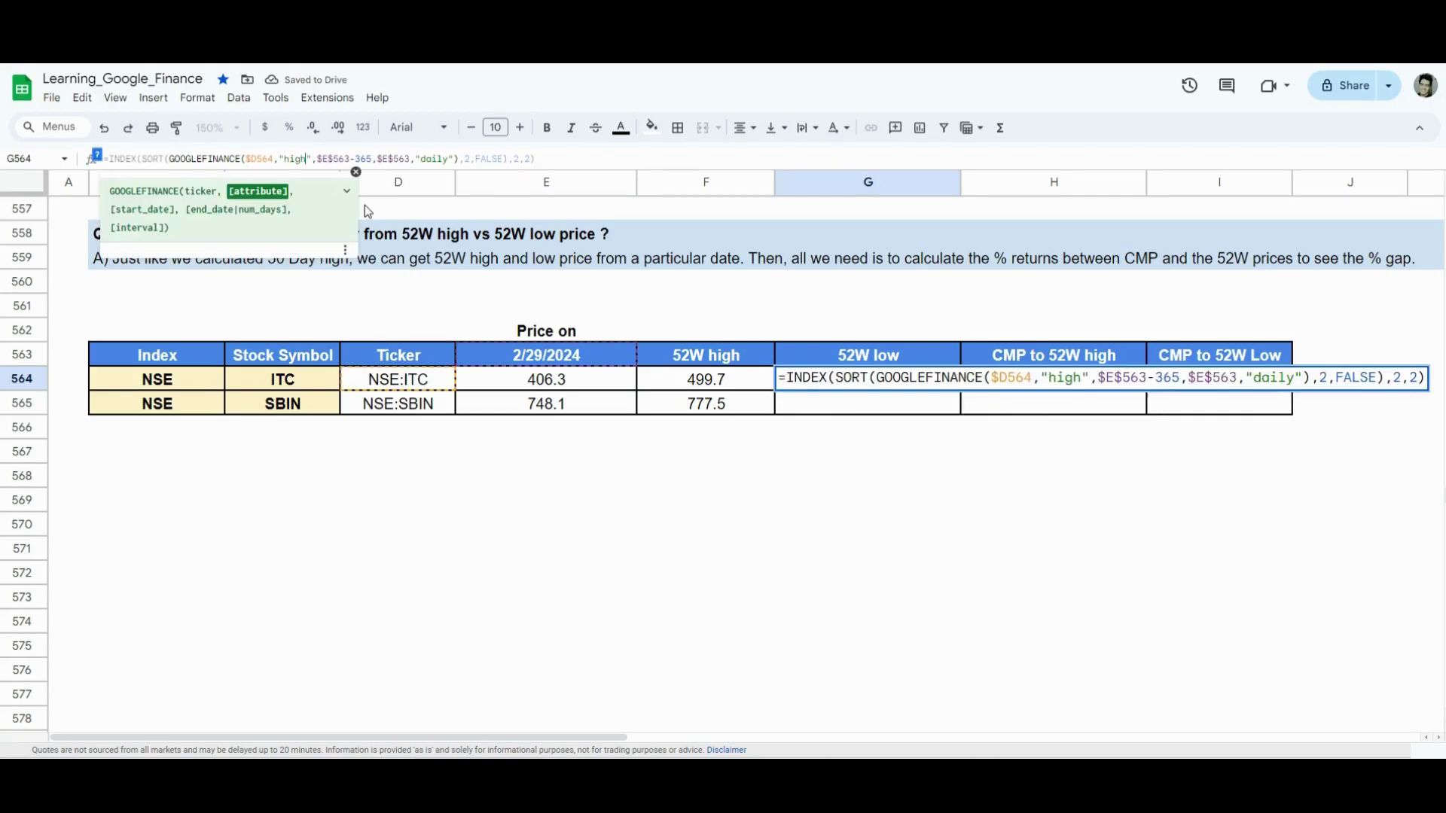
key(BackSpace)
text(low)
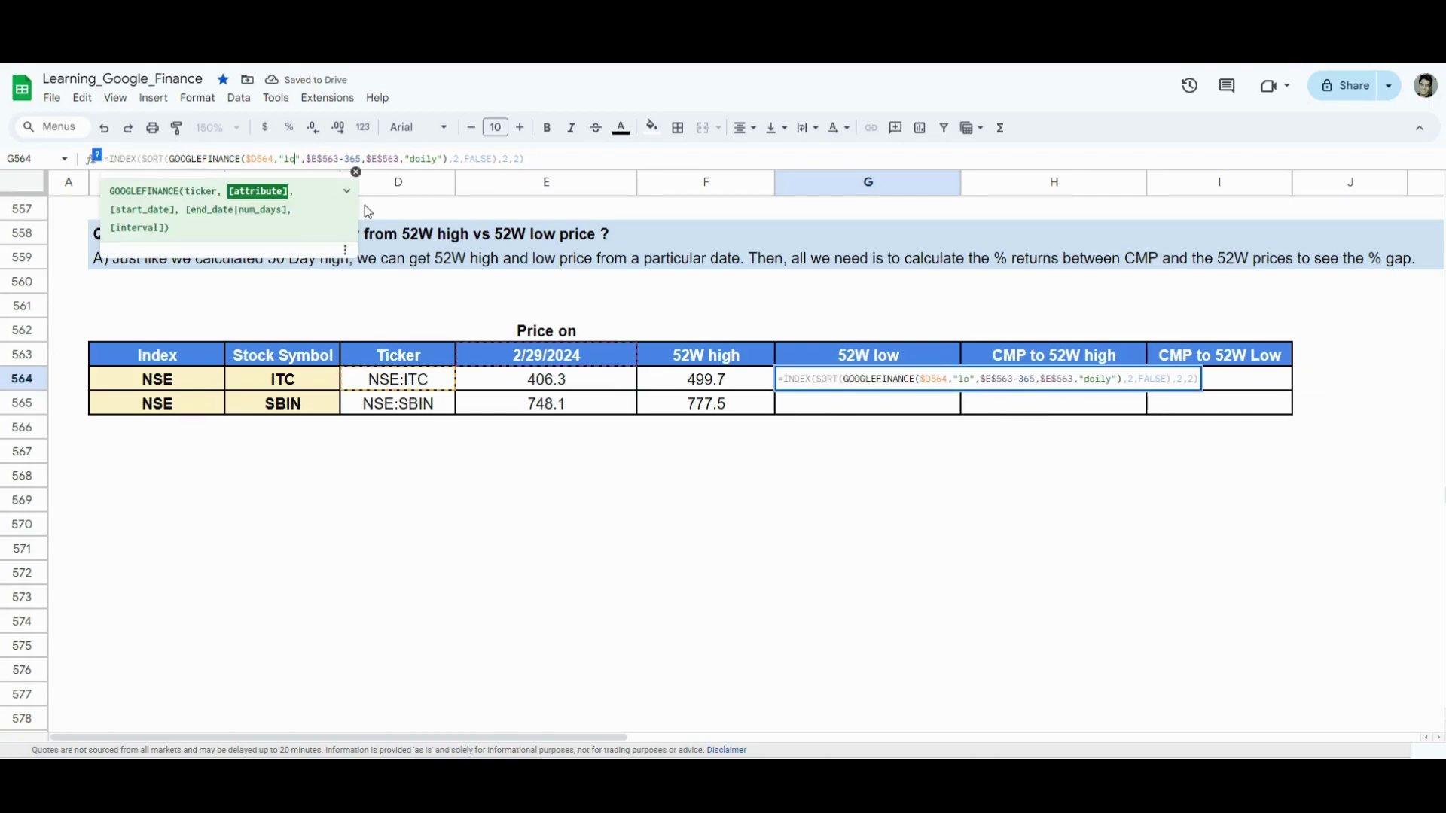
click(463, 159)
click(503, 159)
key(BackSpace)
key(BackSpace)
key(BackSpace)
key(BackSpace)
key(BackSpace)
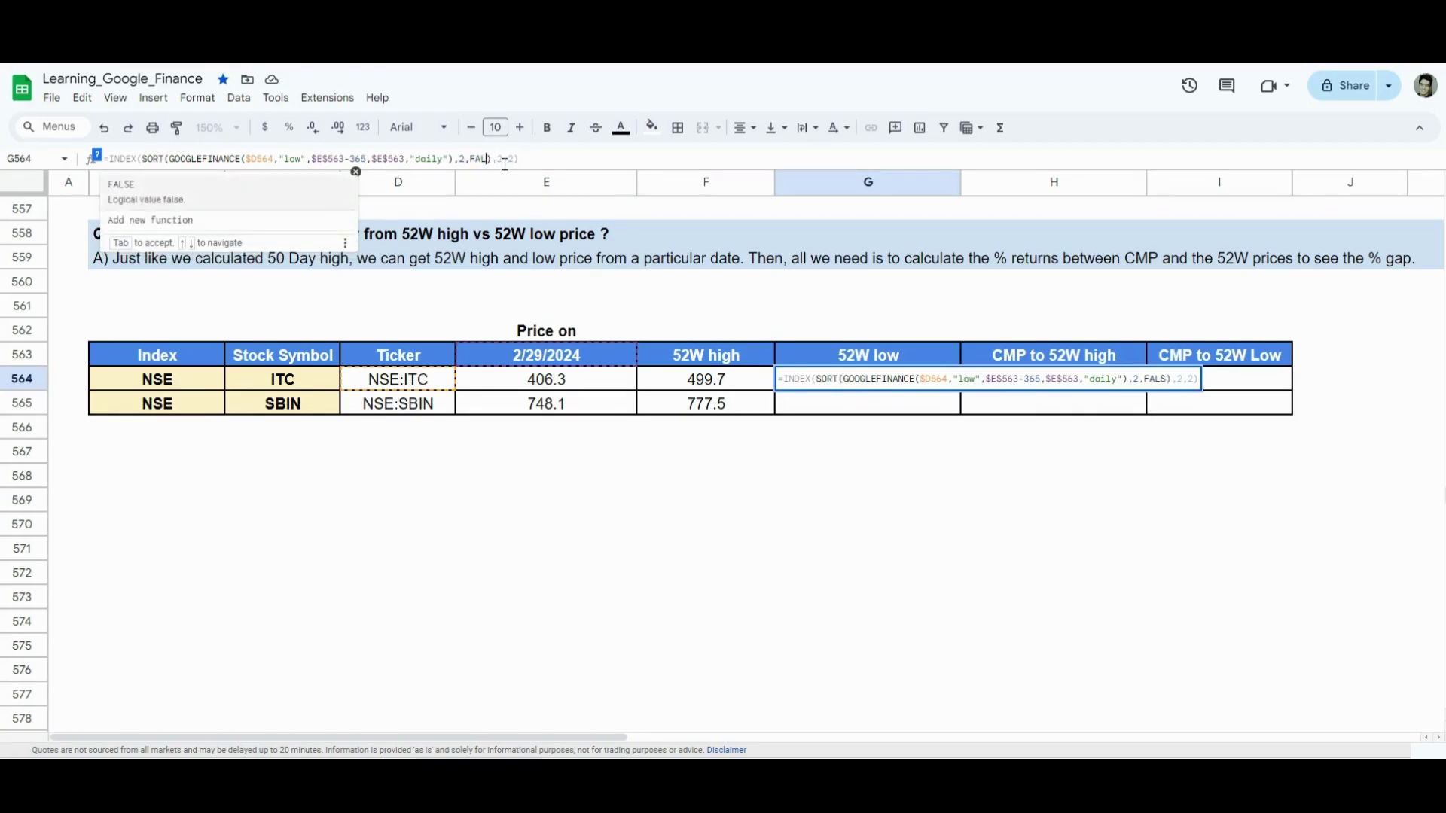
text(TRUE)
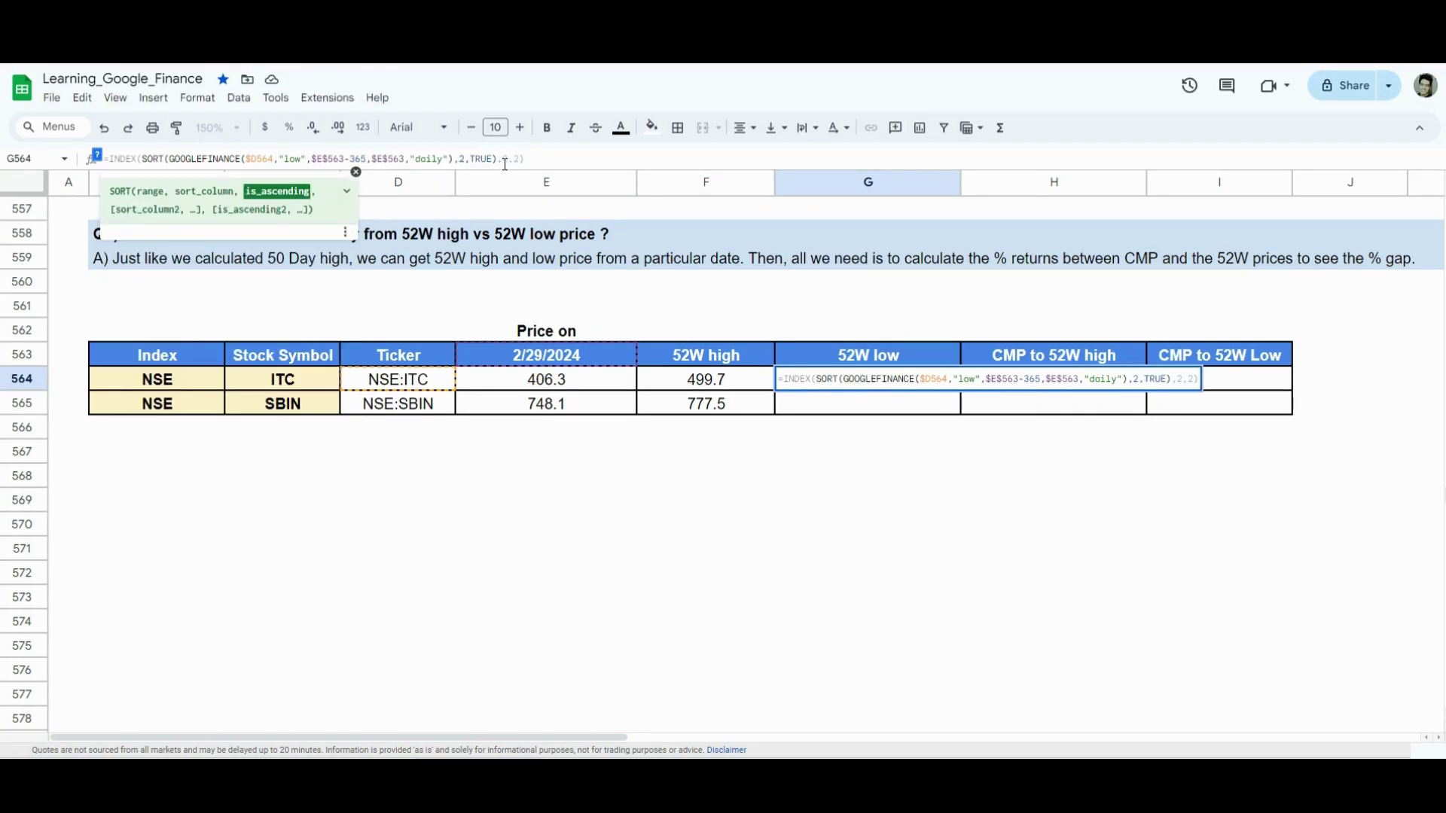
click(527, 160)
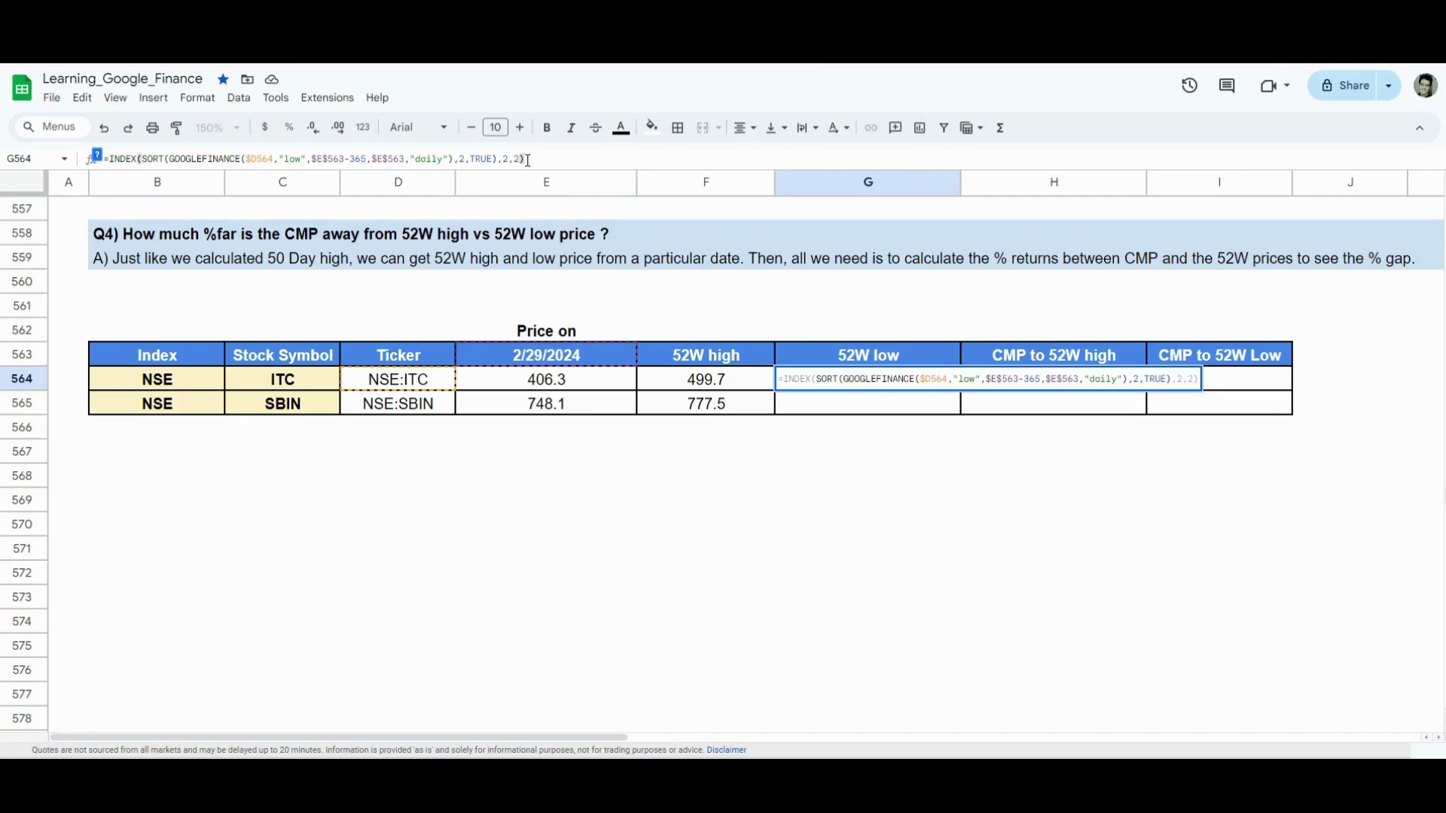
key(Return)
Copy the 52W low formula into G565, giving SBIN's 503.45.
key(Up)
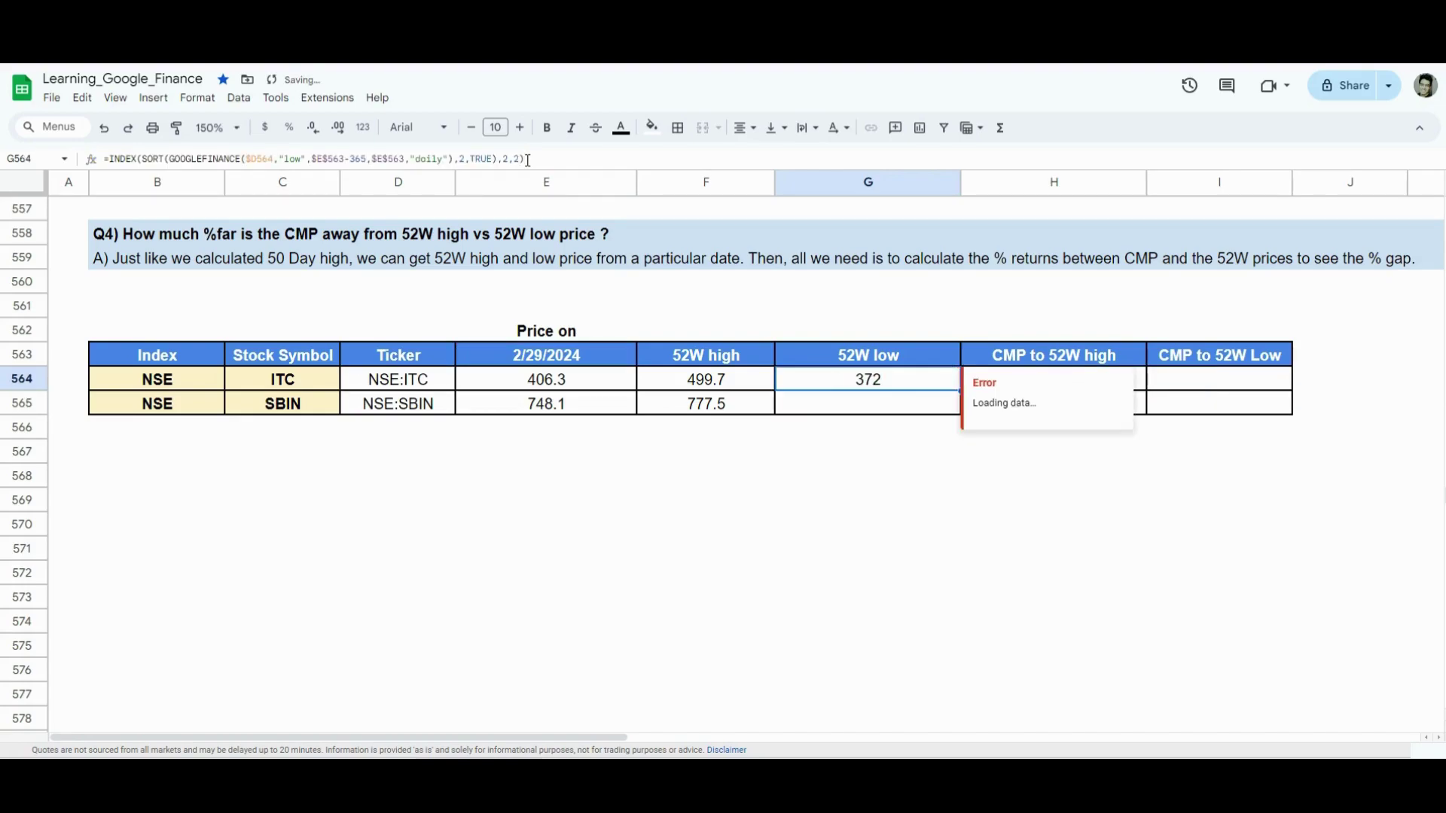
key(ctrl+c)
key(Down)
key(ctrl+v)
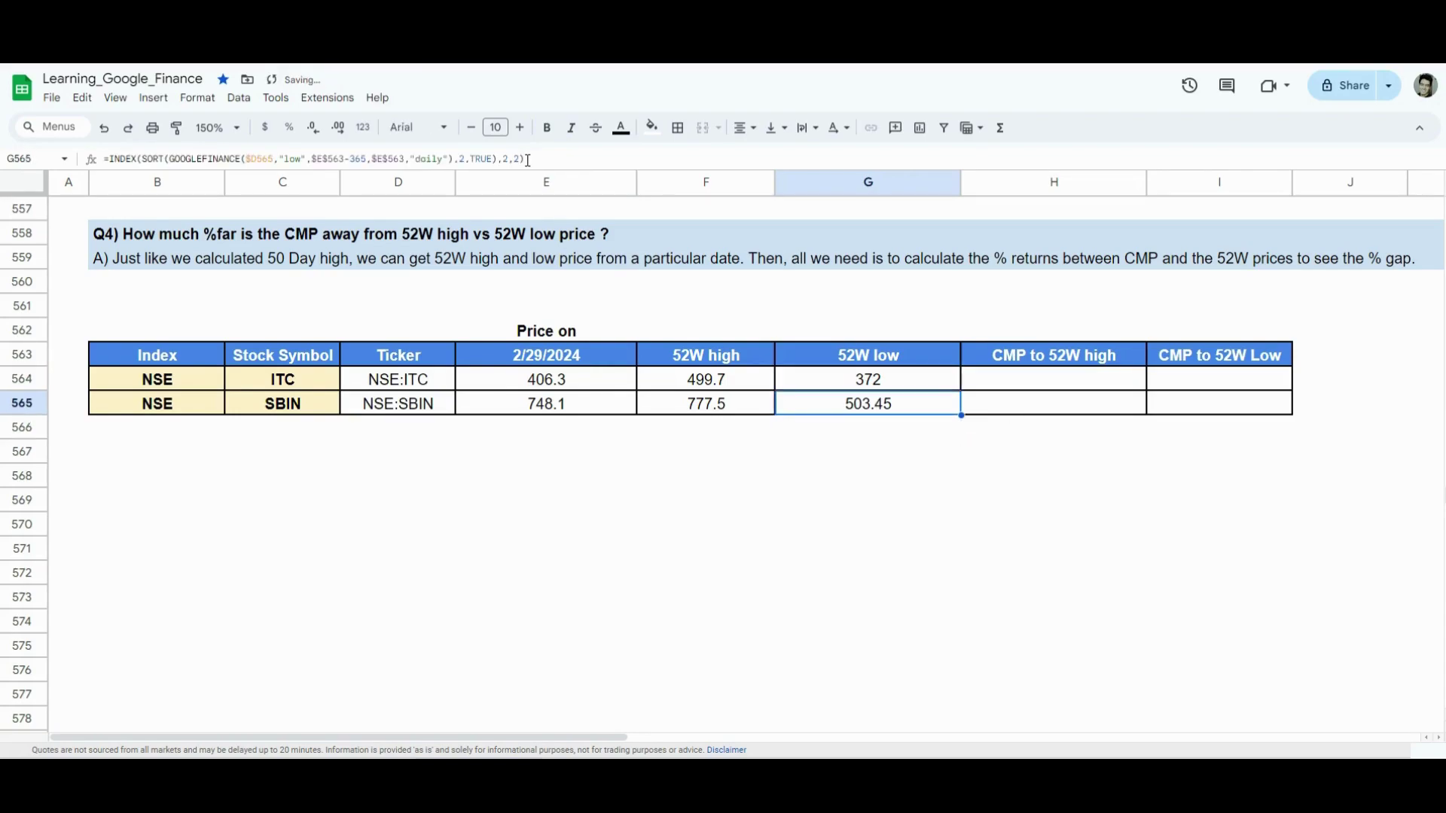
key(Right)
key(Up)
Enter =(E564/F564)-1 in H564 and fill it to H565 (-18.7% and -3.8%).
key(Left)
key(Left)
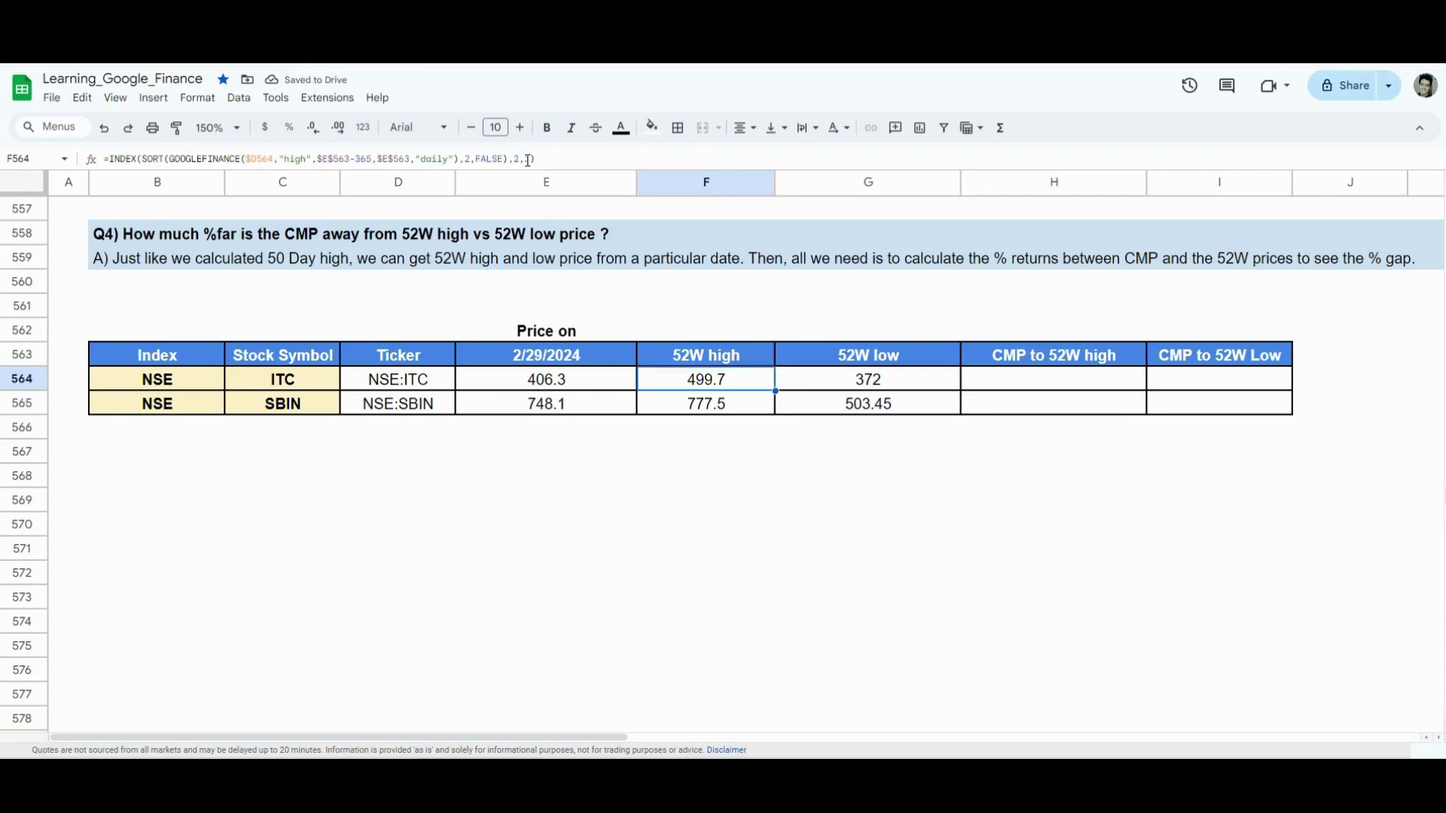
key(Left)
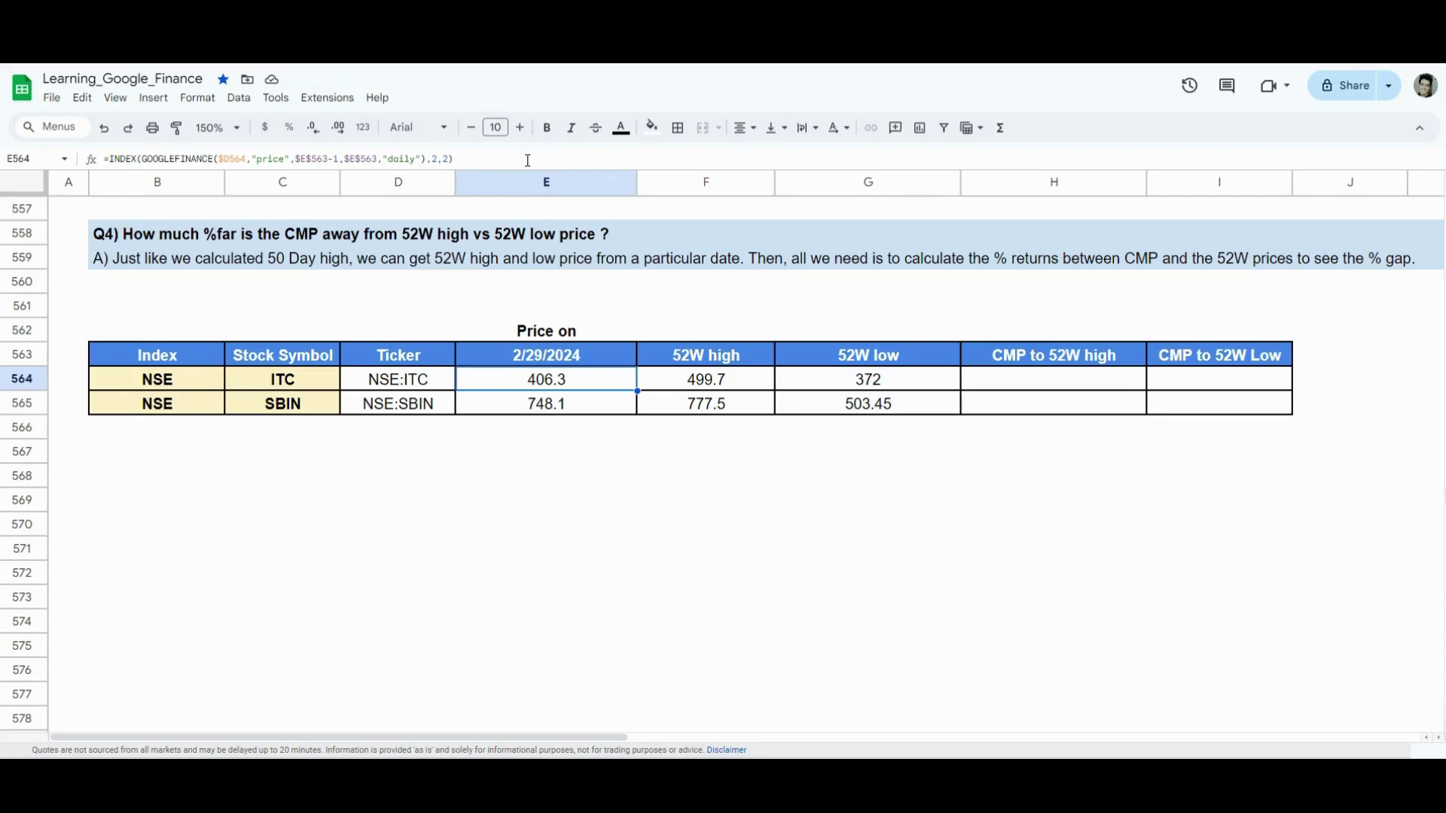
key(Right)
key(Right)
key(Right)
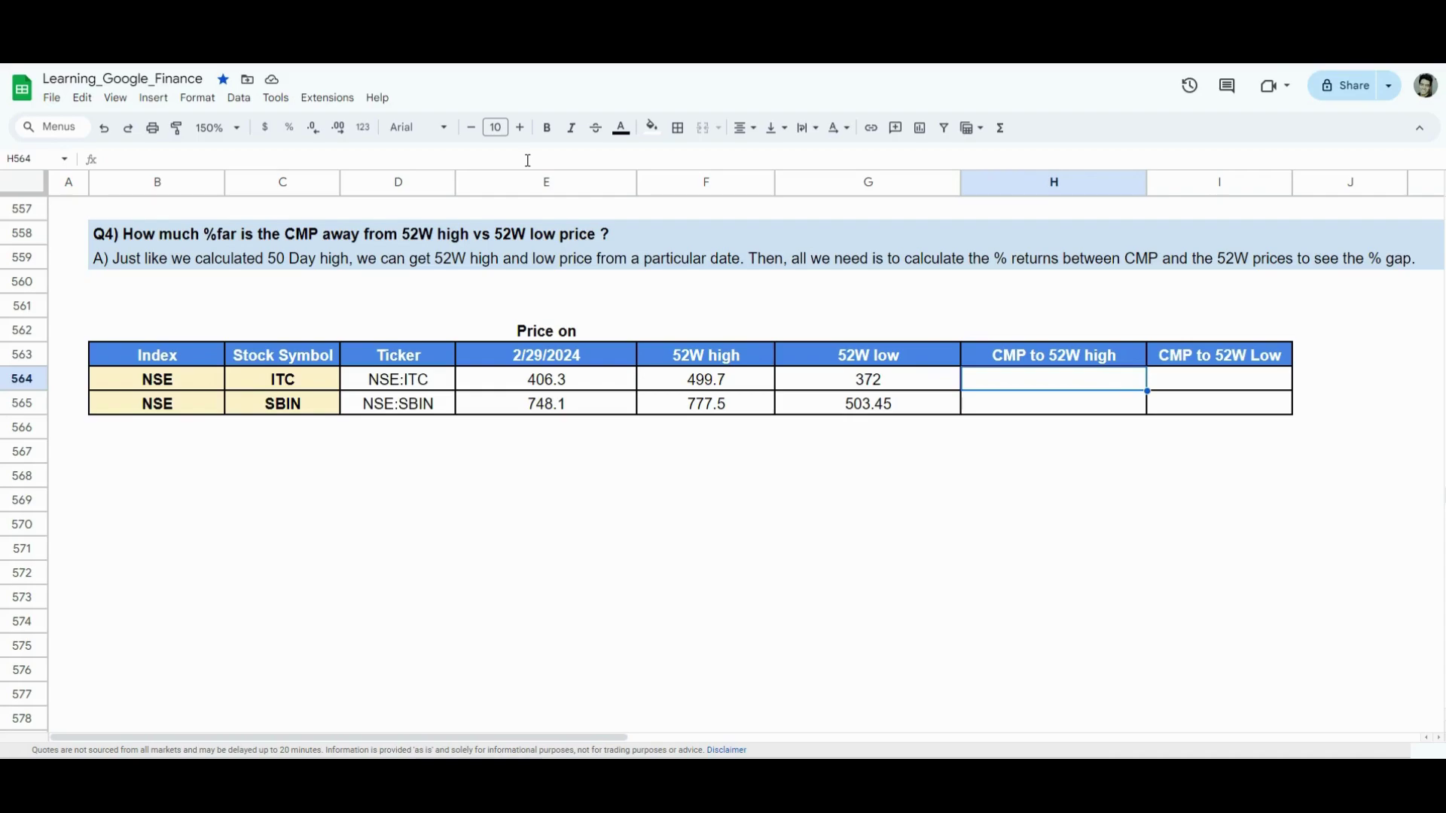
text(=()
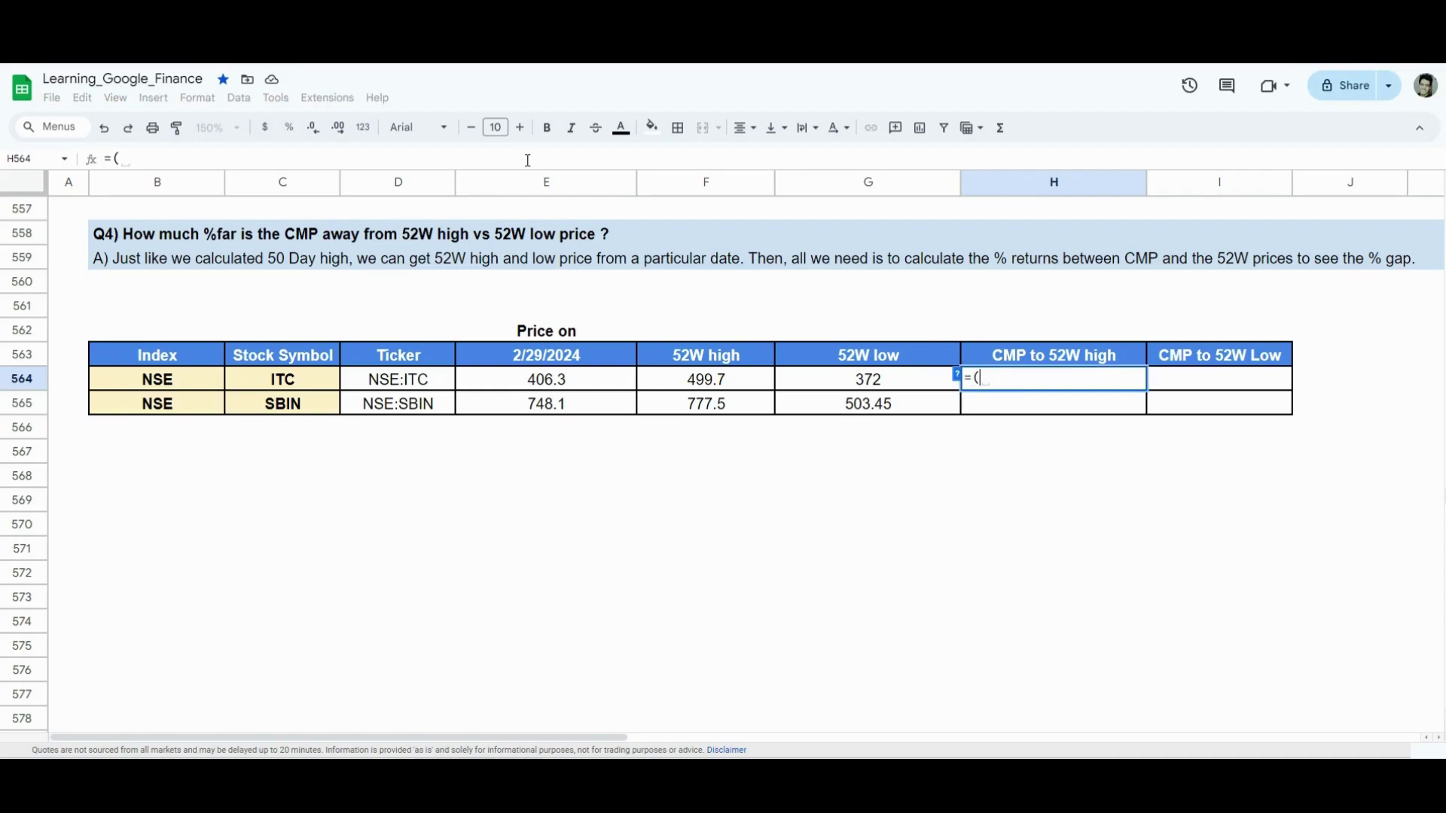
key(Left)
key(Left)
key(Left)
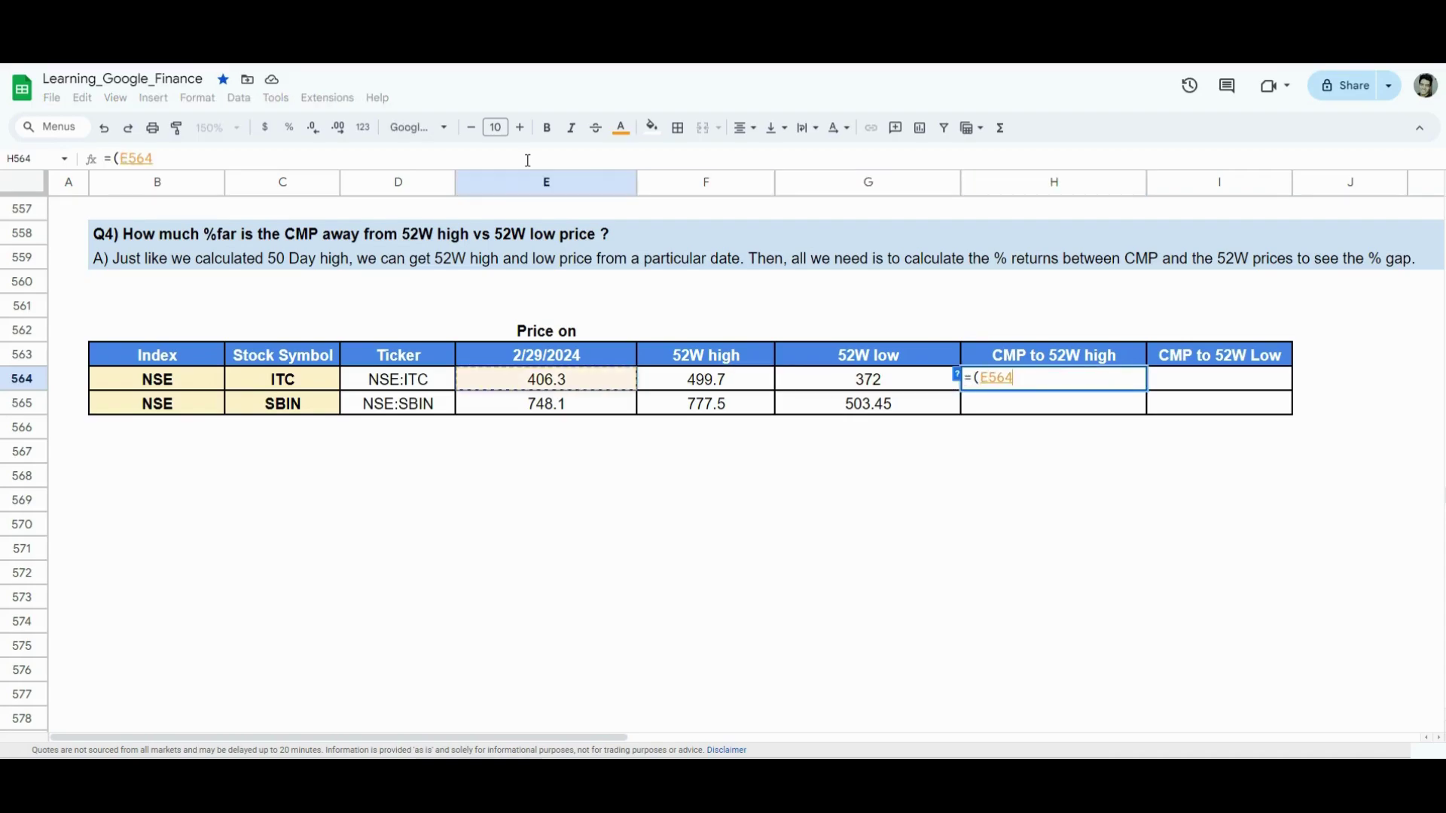
text(/)
key(Left)
key(Left)
text()-1)
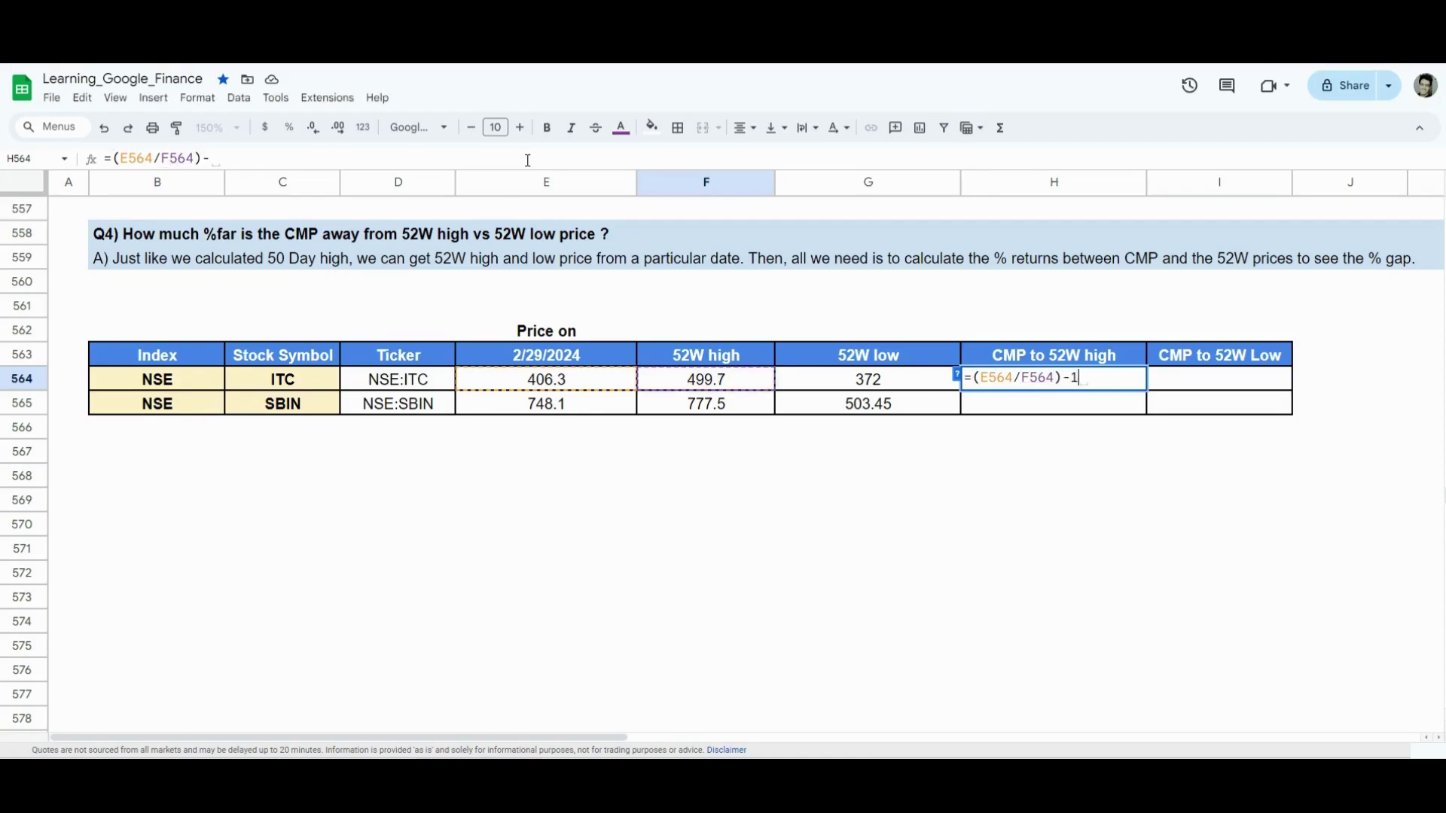
key(Return)
key(ctrl+Return)
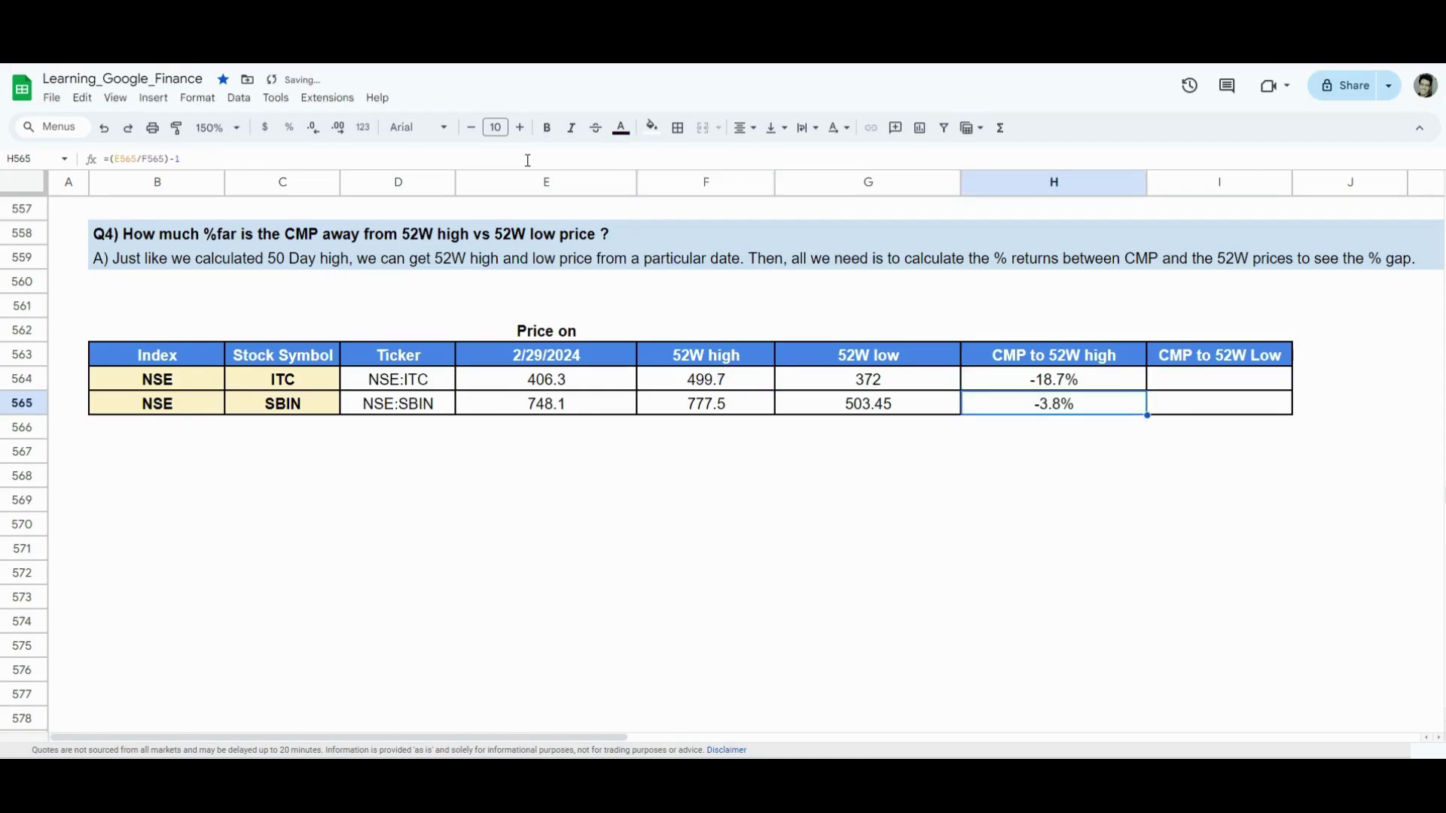
key(Up)
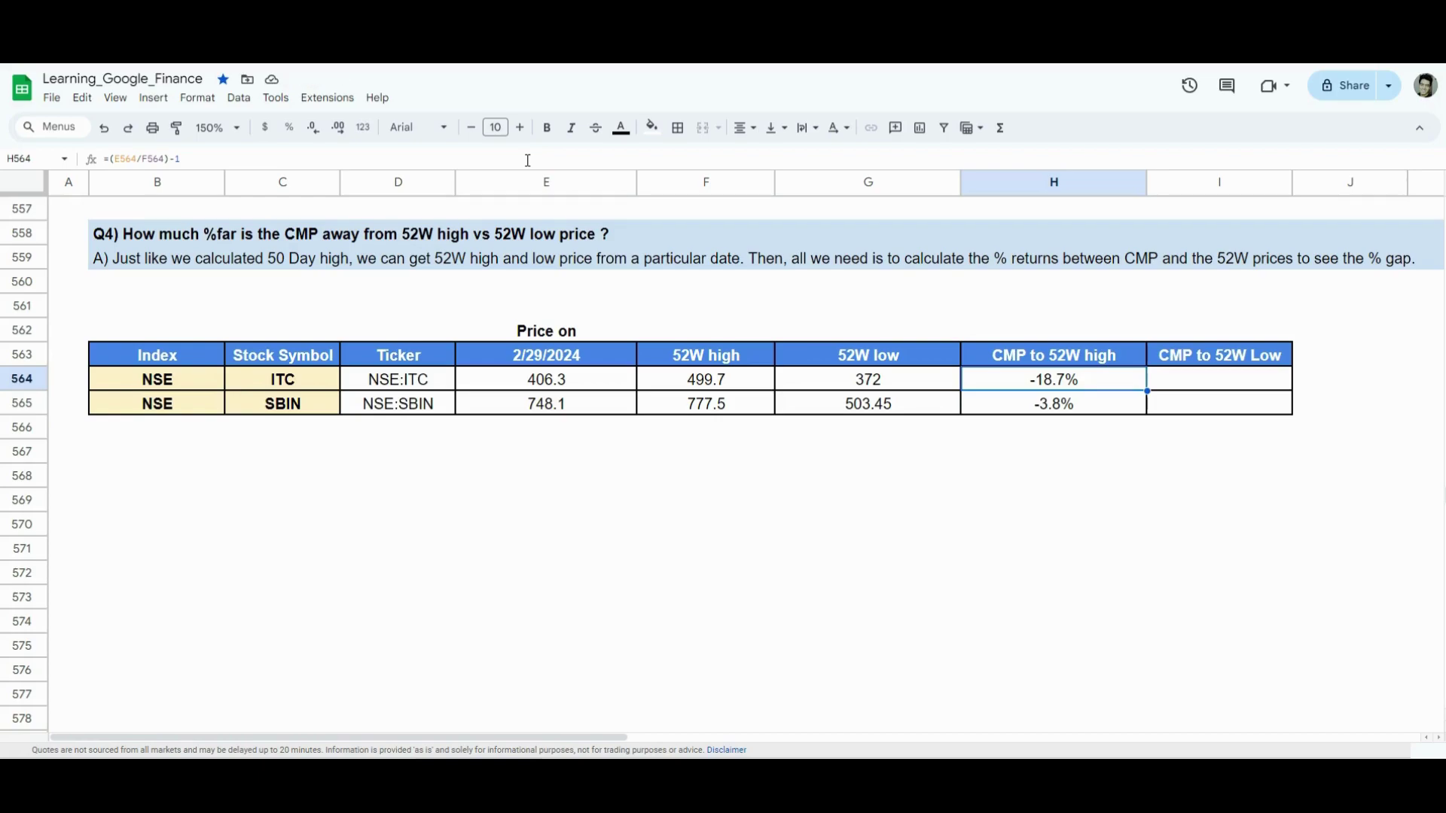
Enter =(E564/G564)-1 in I564 and copy it to I565 (9.2% and 48.6%).
key(Right)
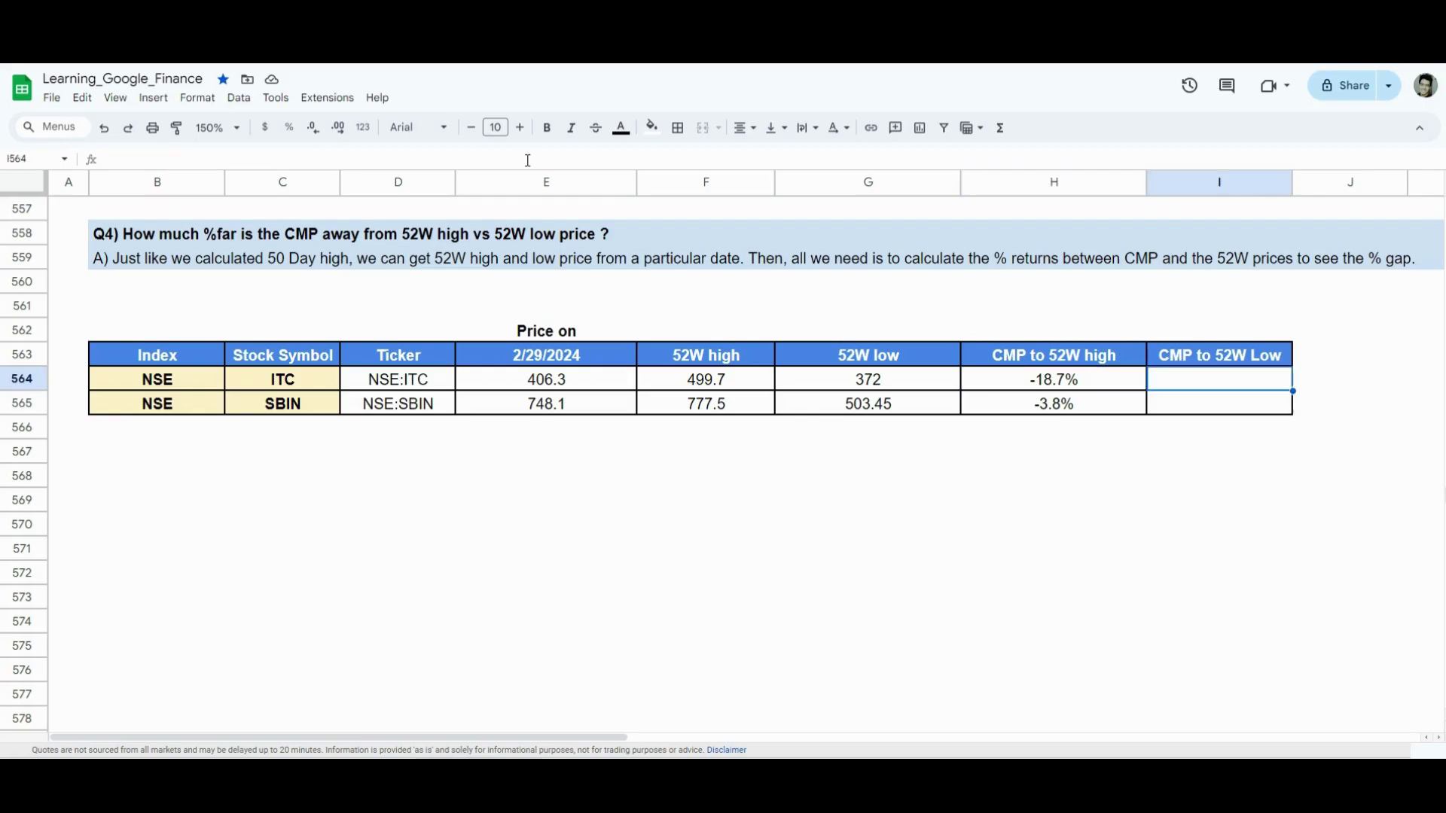
text(=()
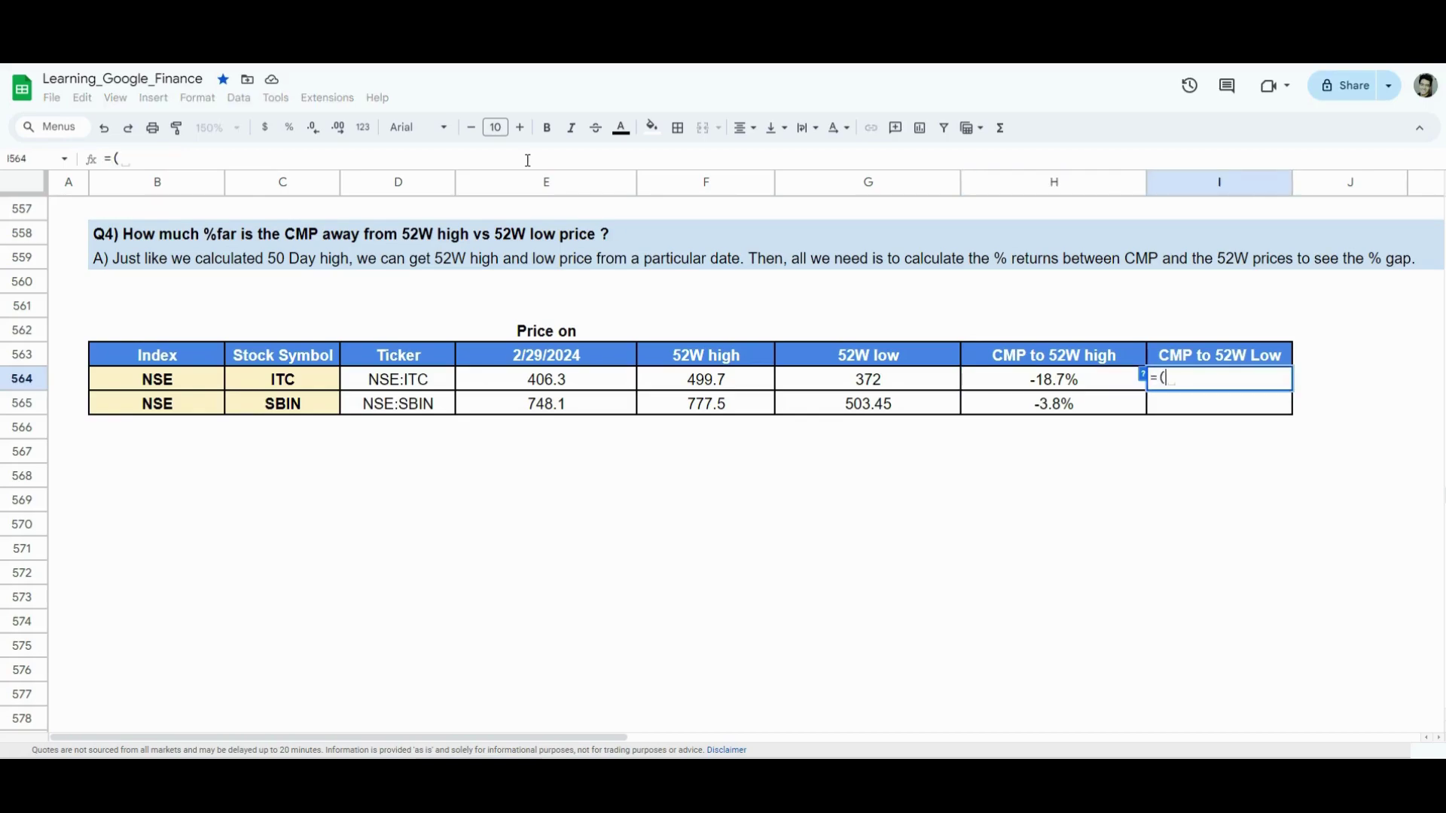
key(Left)
key(Left)
key(Left)
key(Left)
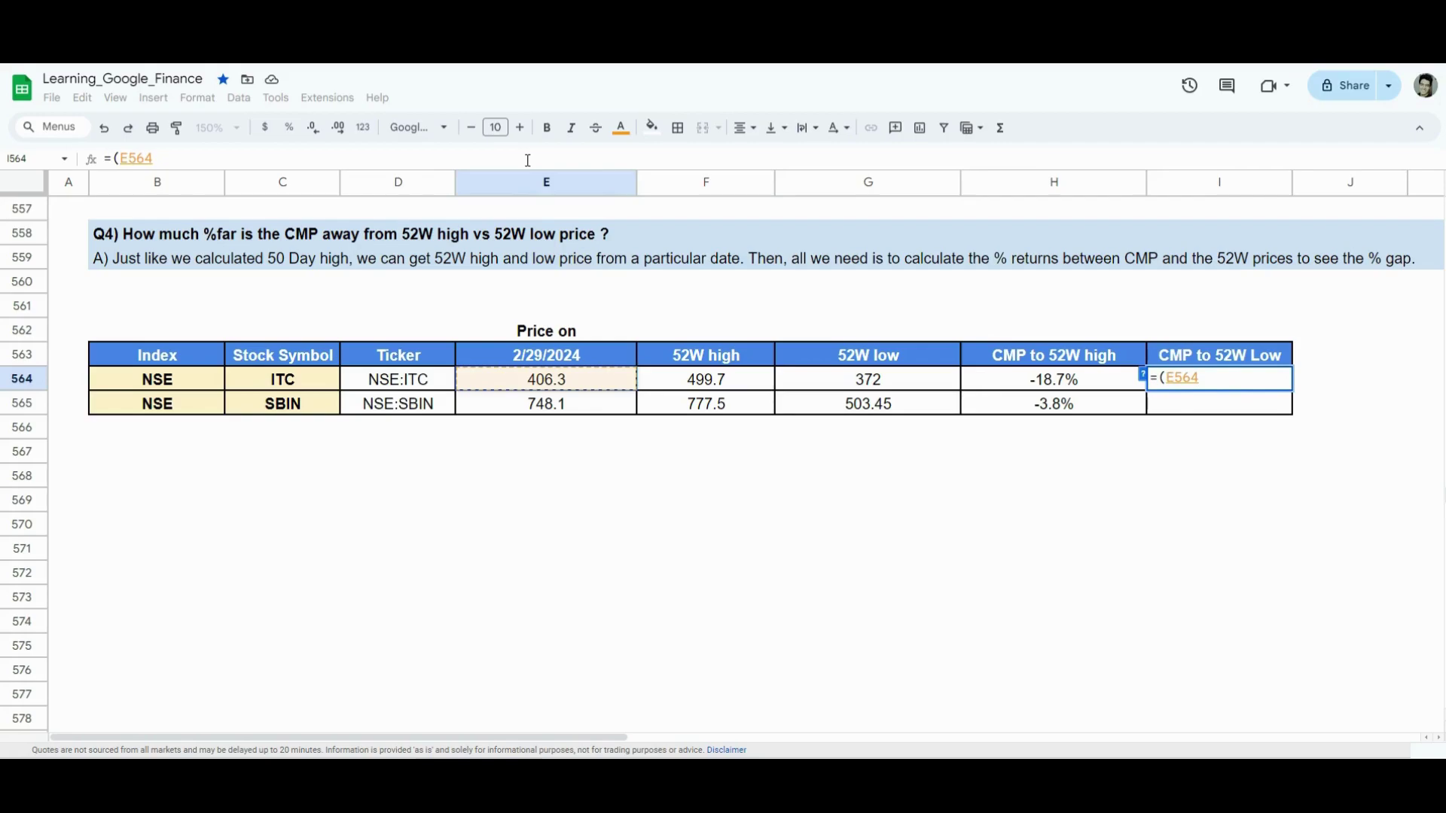
text(/)
key(Left)
key(Left)
text()-1)
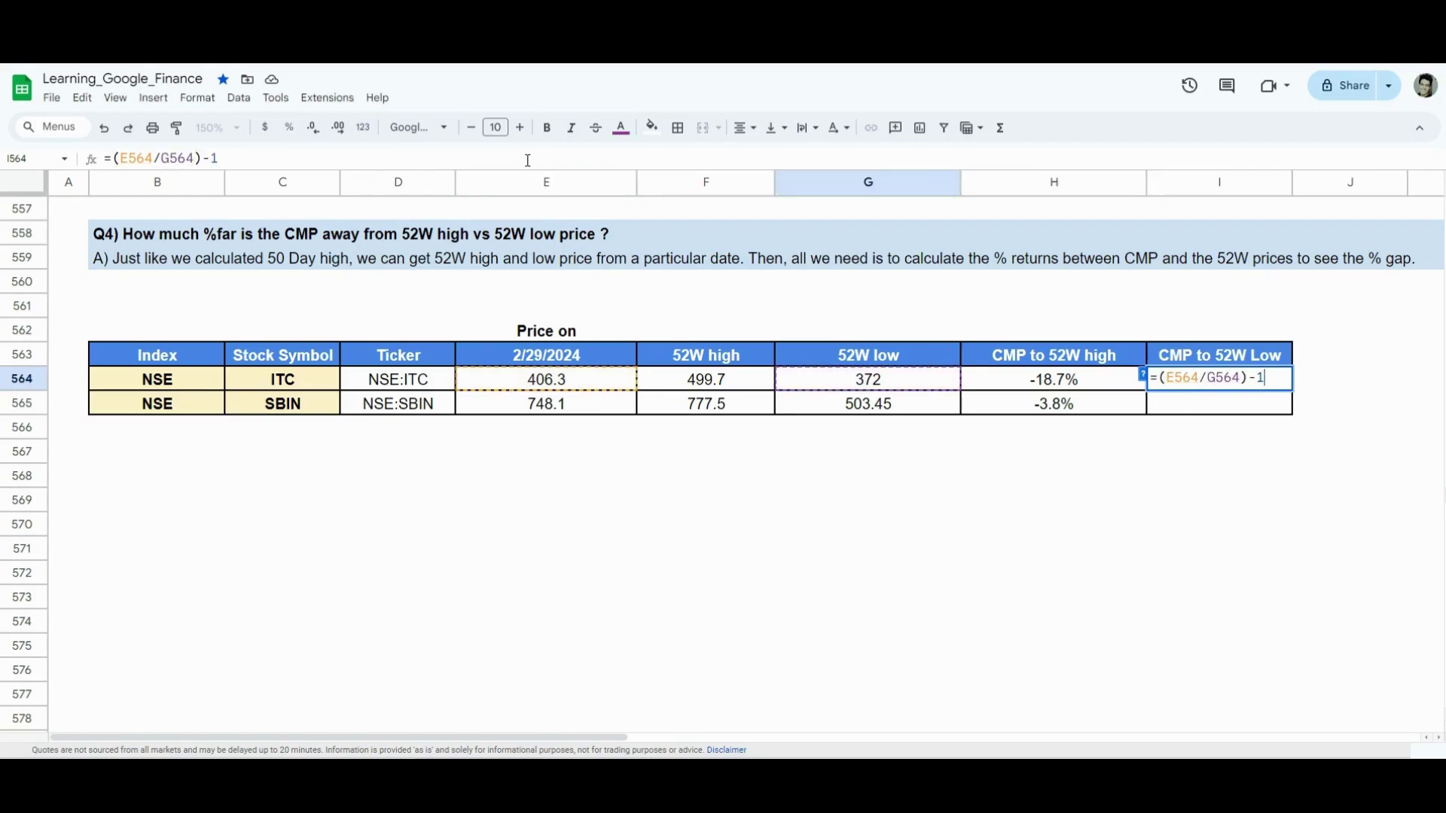
key(Return)
key(Up)
key(ctrl+c)
key(Down)
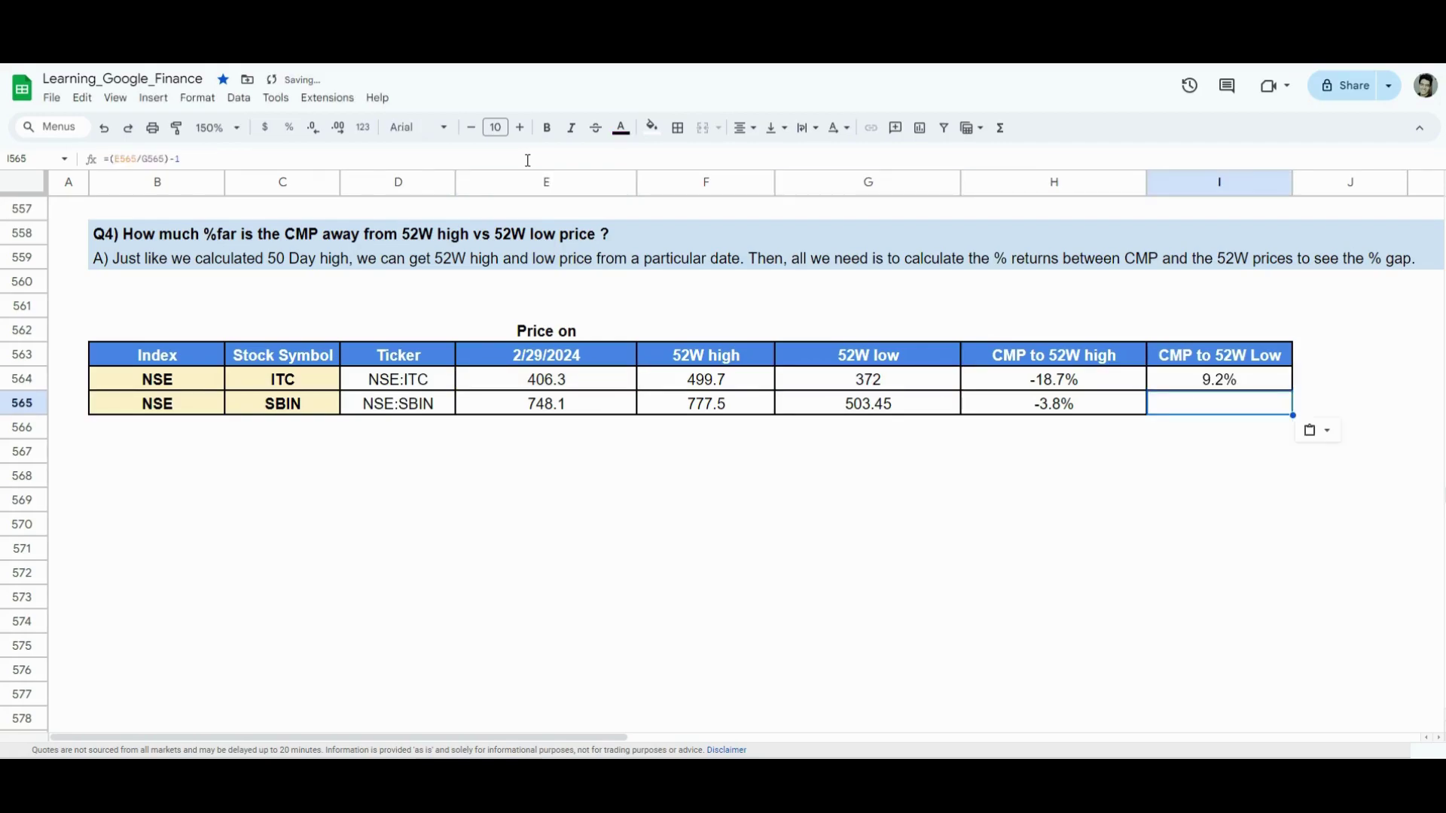
key(ctrl+v)
key(Up)
key(Down)
click(1034, 405)
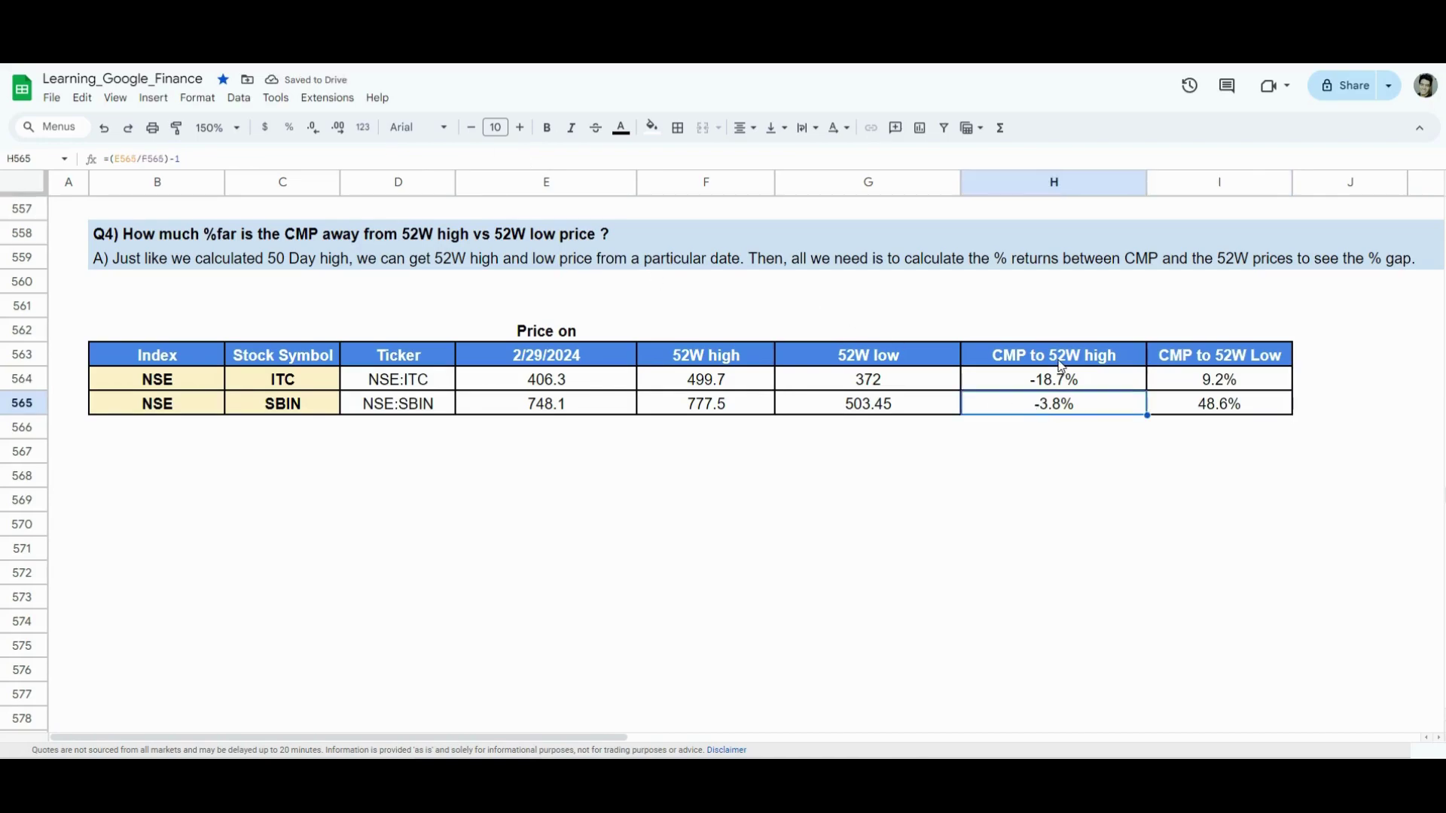
click(1184, 384)
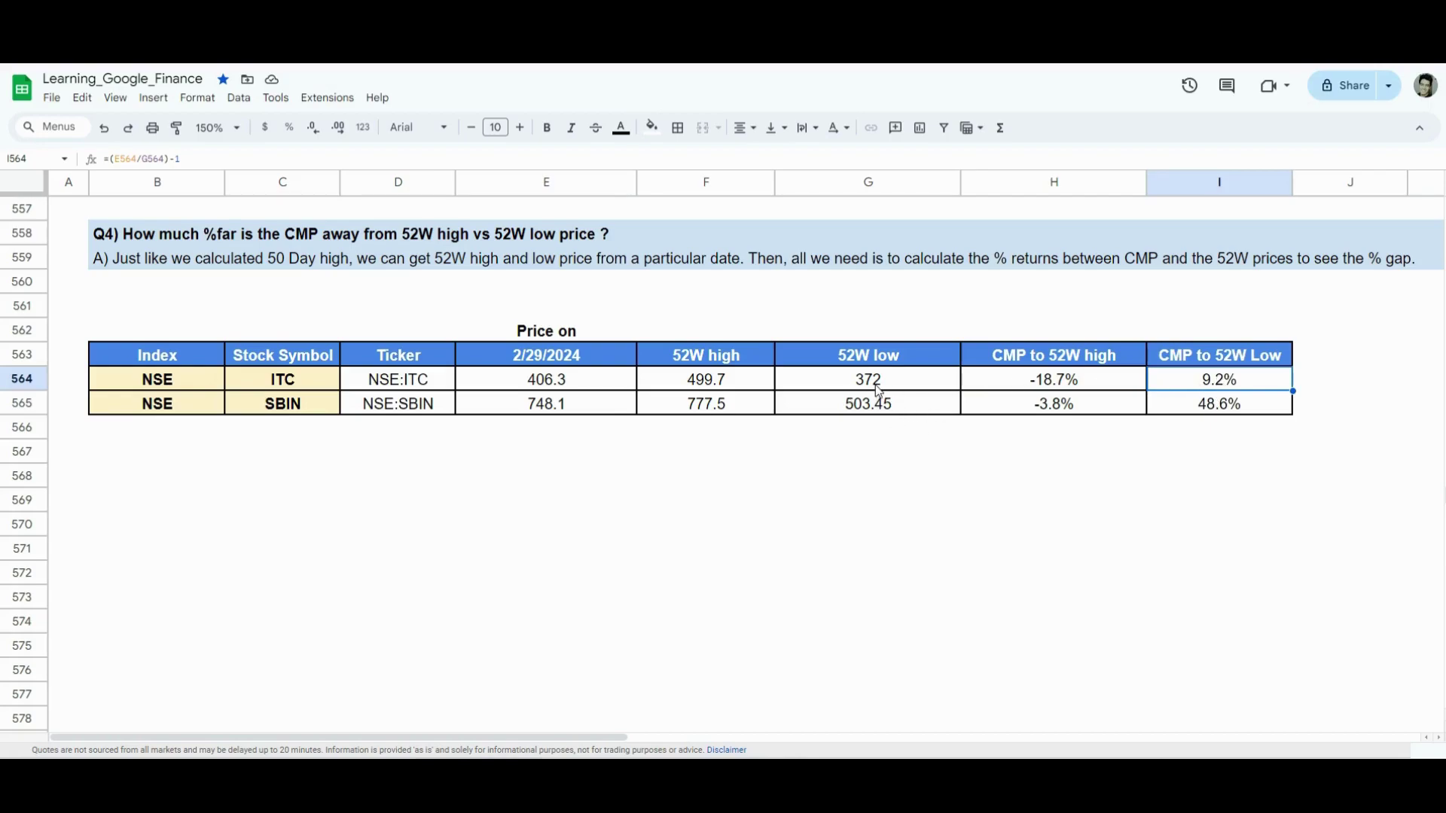
click(704, 388)
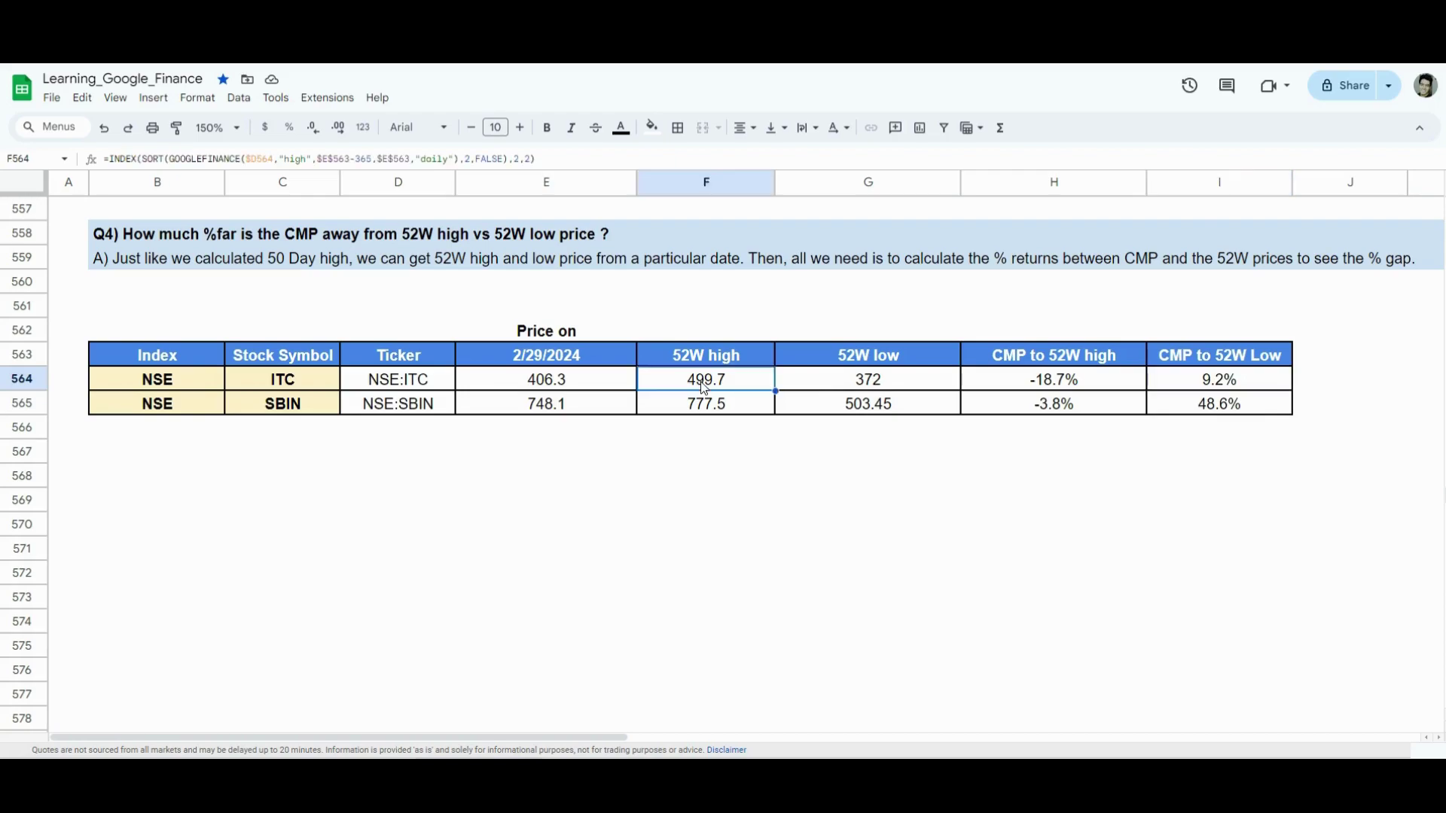
click(827, 382)
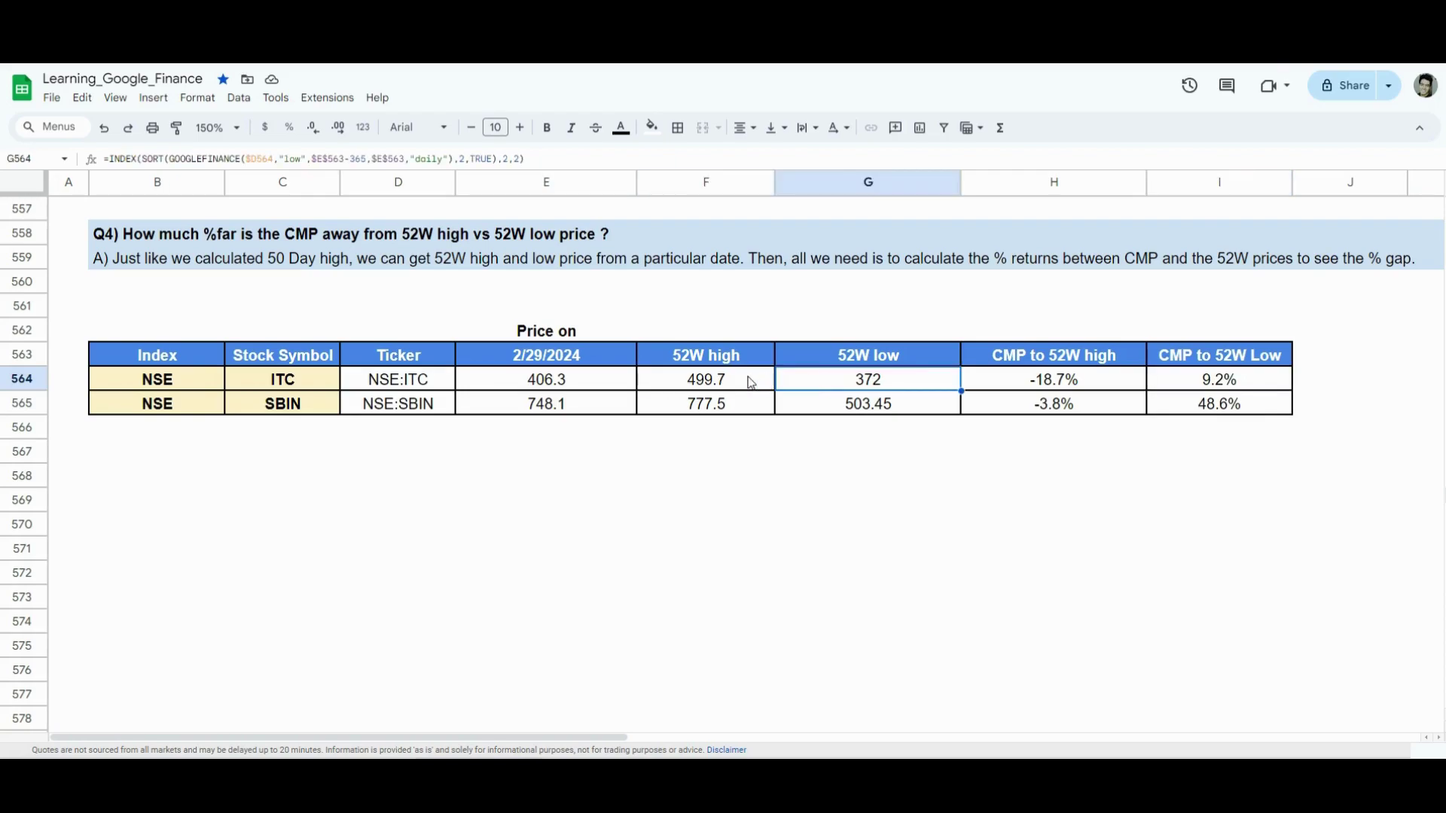
click(741, 391)
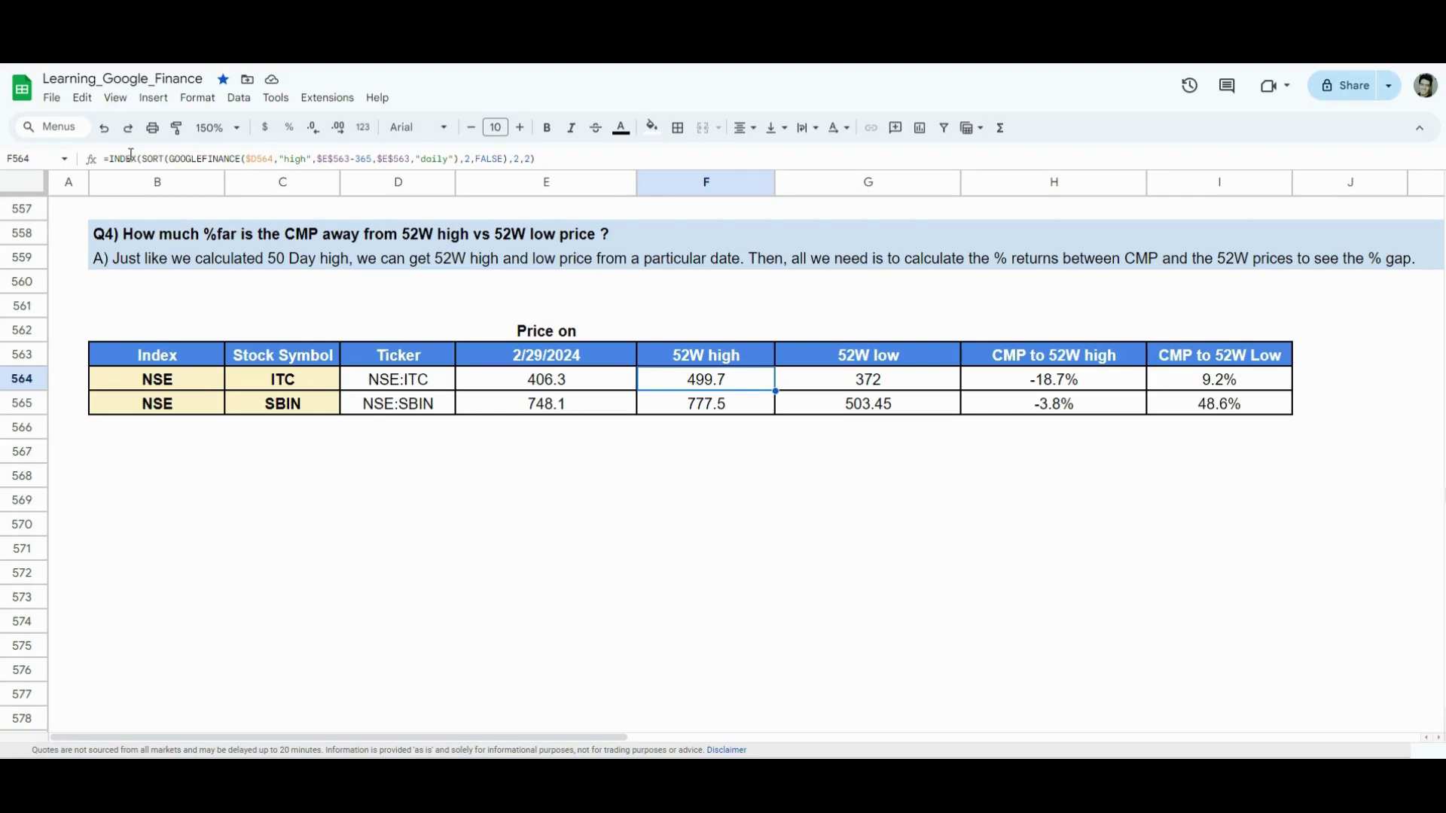
click(536, 160)
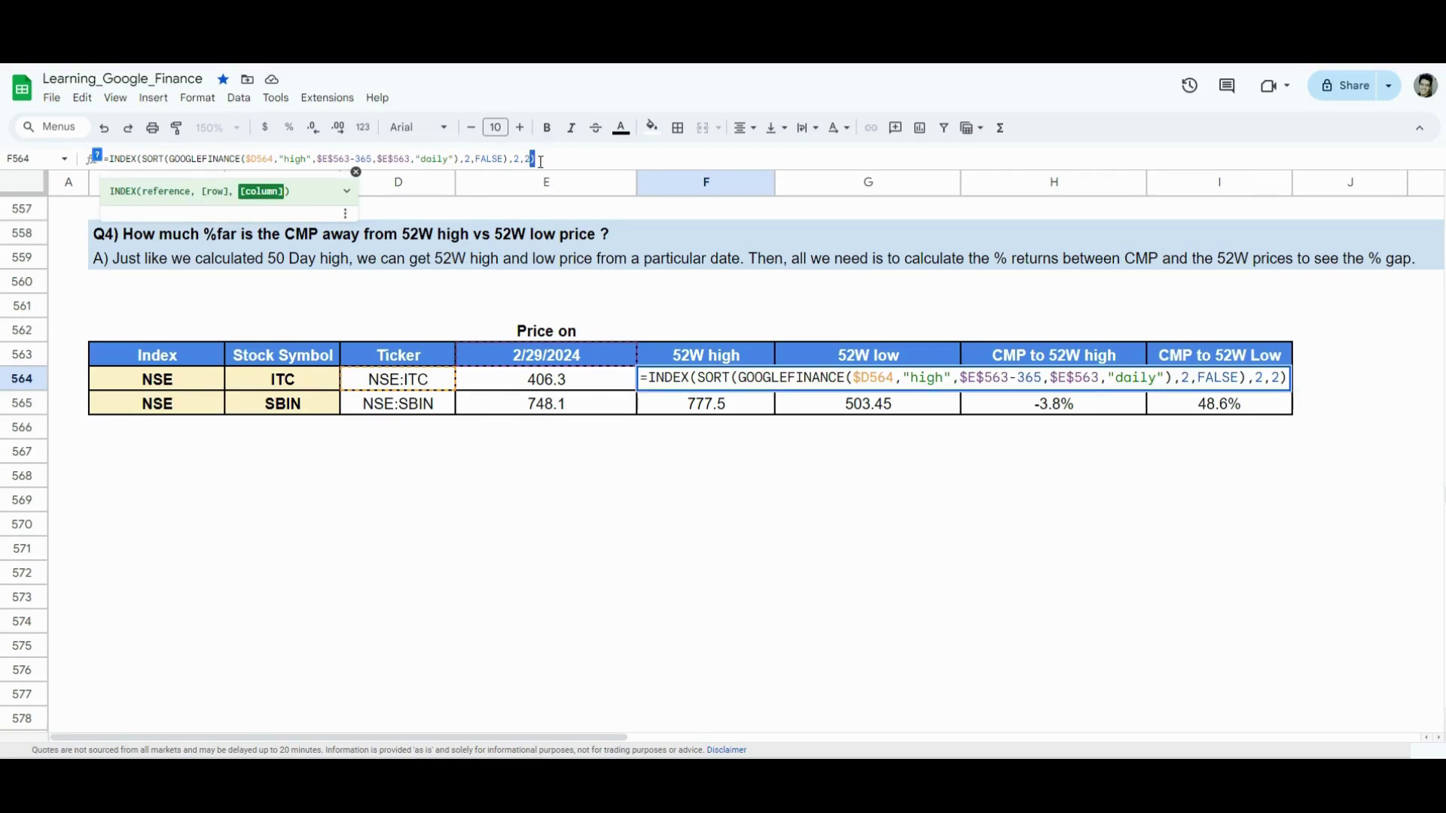
key(Return)
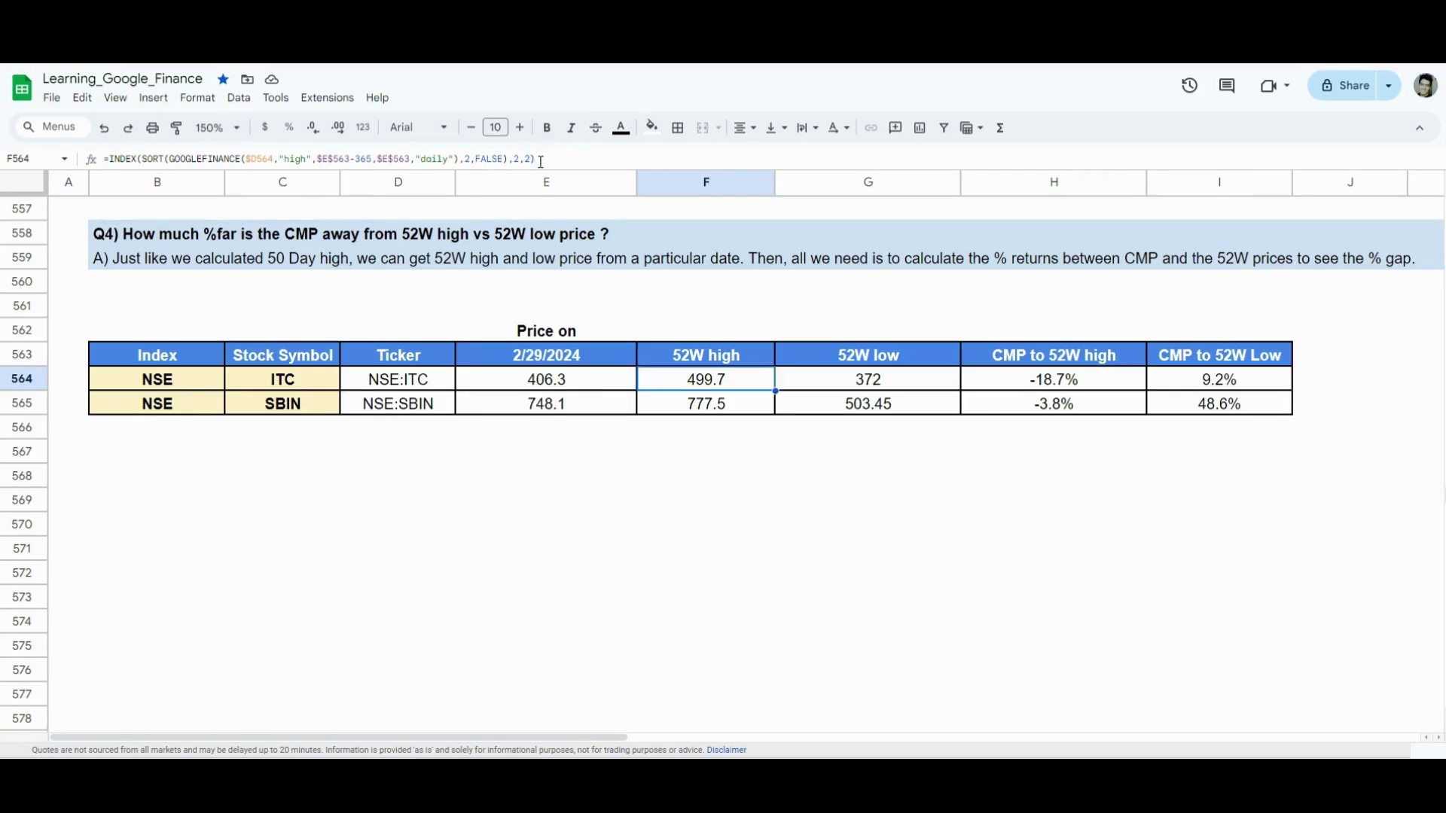